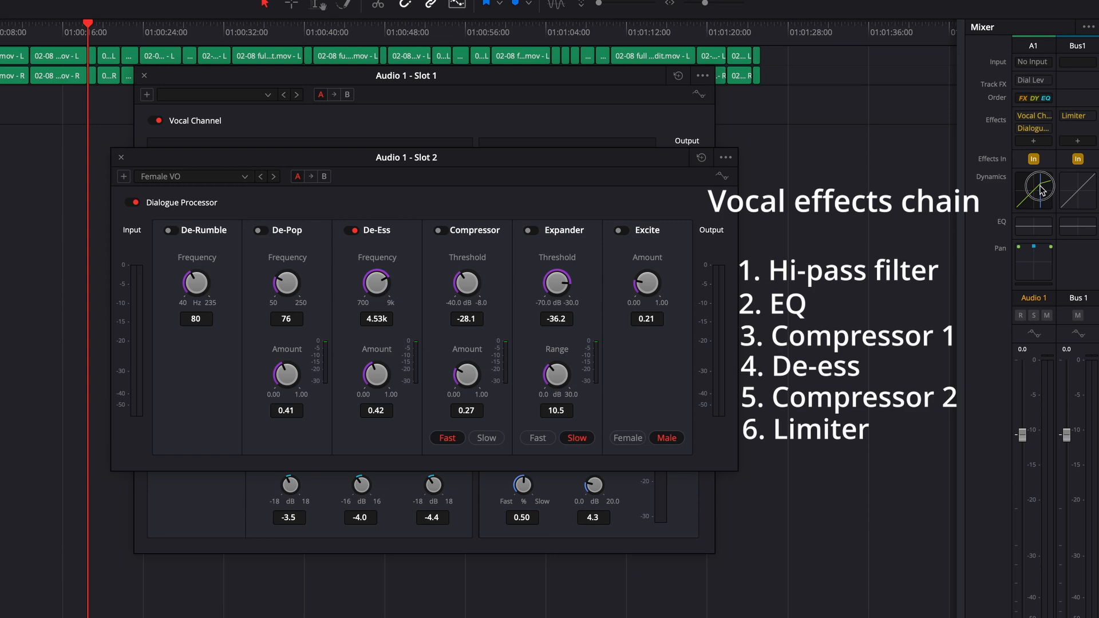
# - Open the Limiter controls on Bus 1 and the Vocal Channel controls on Audio 1
pyautogui.click(1074, 115)
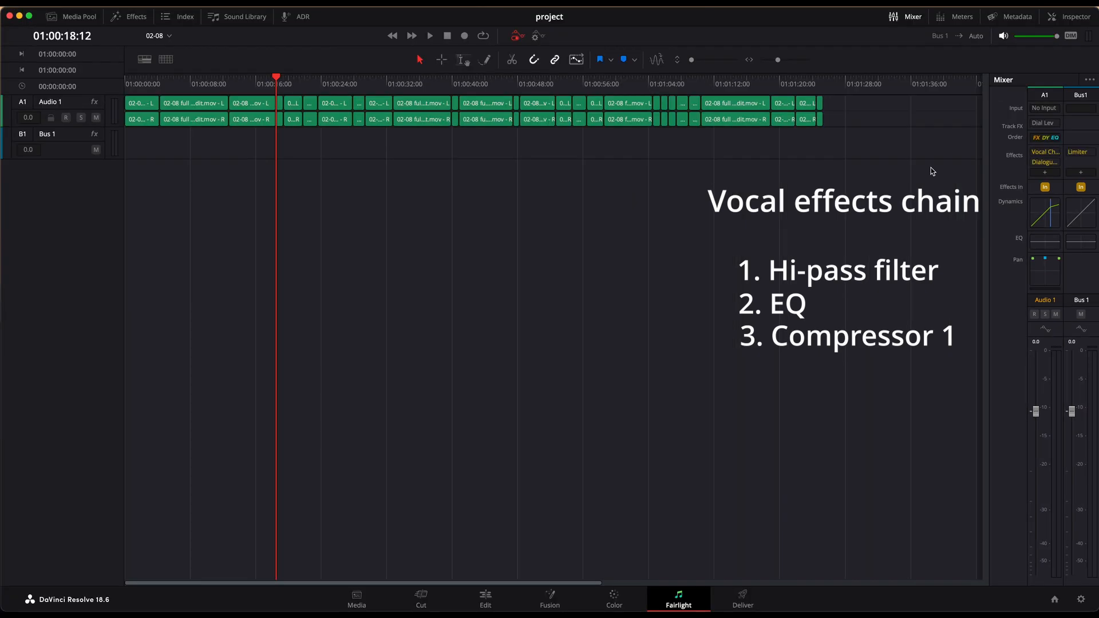
pyautogui.click(1047, 153)
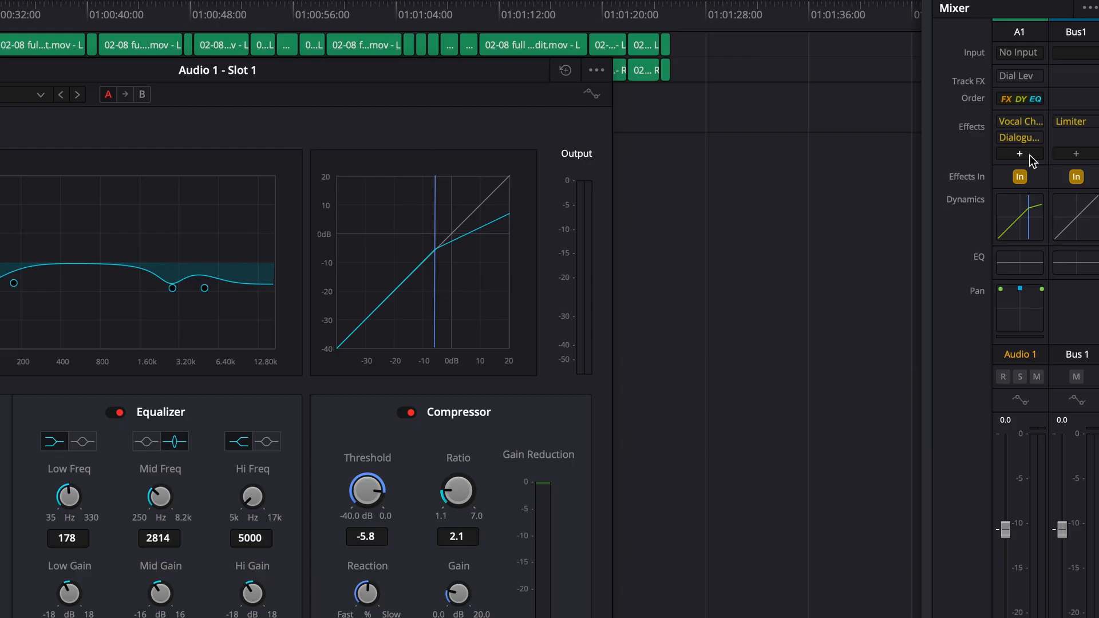
# - Locate the Fairlight FX Vocal Channel among the channel effects available for Audio 1
pyautogui.click(1020, 154)
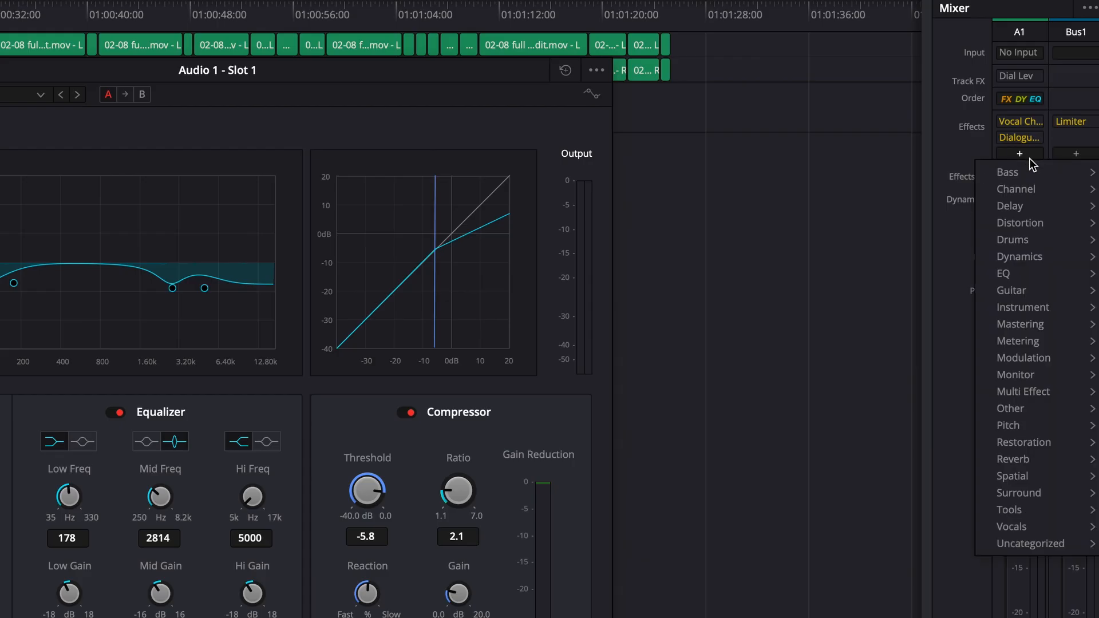
pyautogui.moveTo(1018, 189)
pyautogui.moveTo(932, 193)
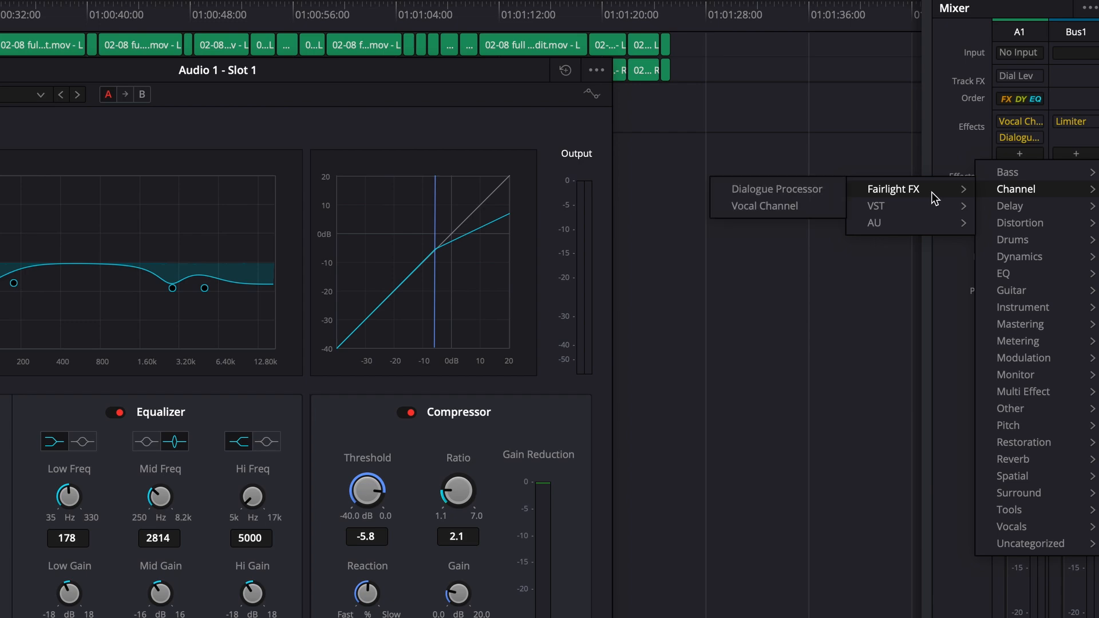
pyautogui.click(753, 208)
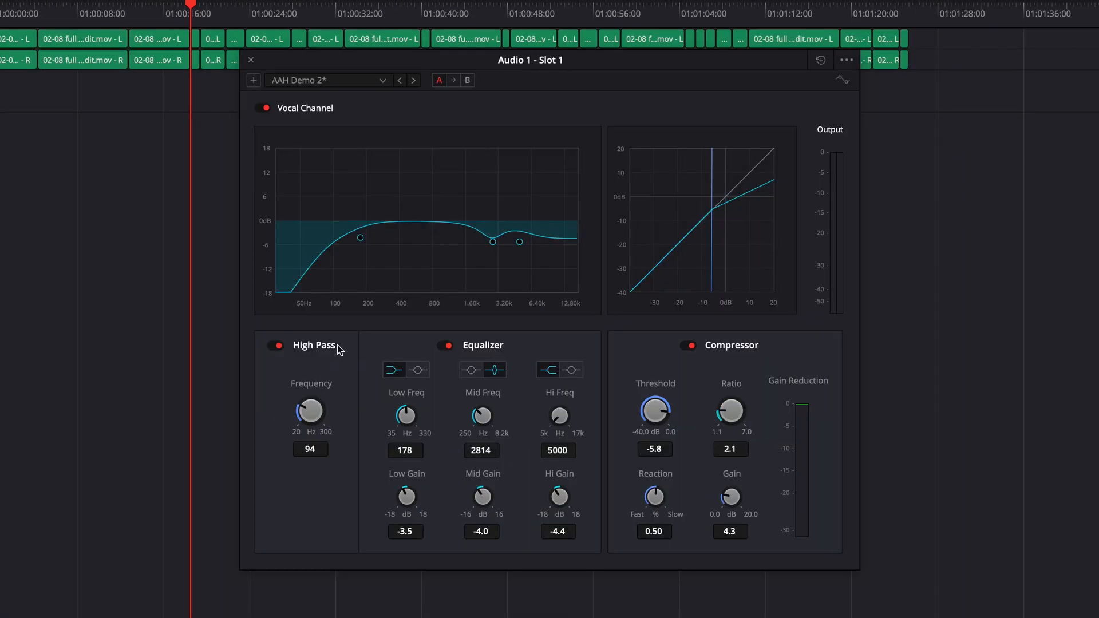
# - Switch the Vocal Channel's High Pass, Equalizer and Compressor sections off and back on one after another
pyautogui.click(276, 347)
pyautogui.click(276, 346)
pyautogui.click(455, 346)
pyautogui.click(455, 346)
pyautogui.click(691, 346)
pyautogui.click(692, 346)
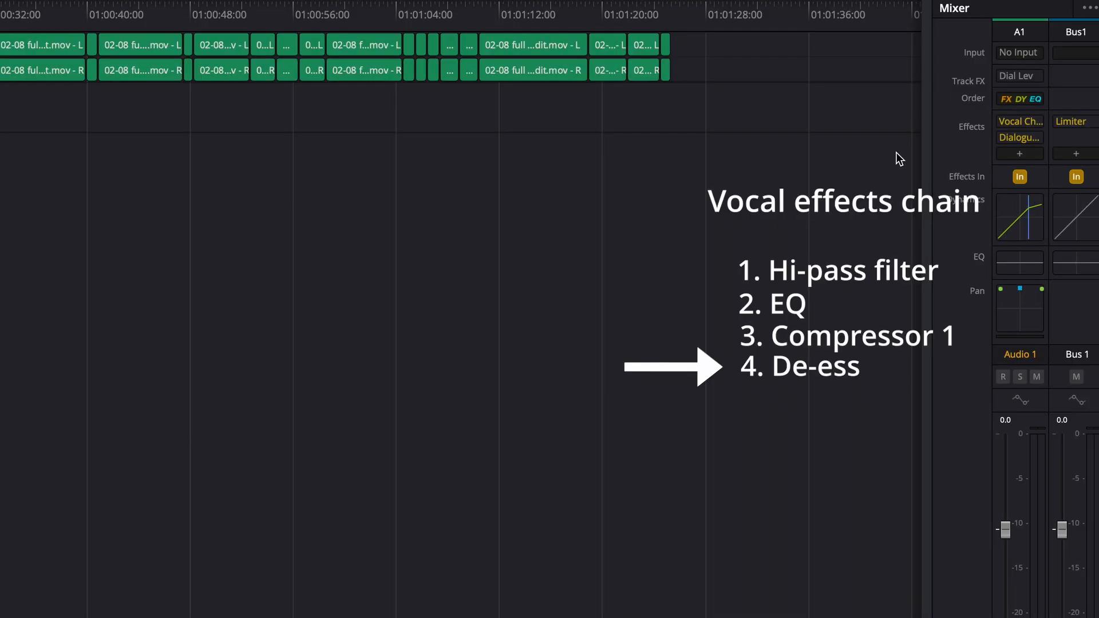
# - Open the controls of the Dialogue Processor on Audio 1
pyautogui.moveTo(1015, 143)
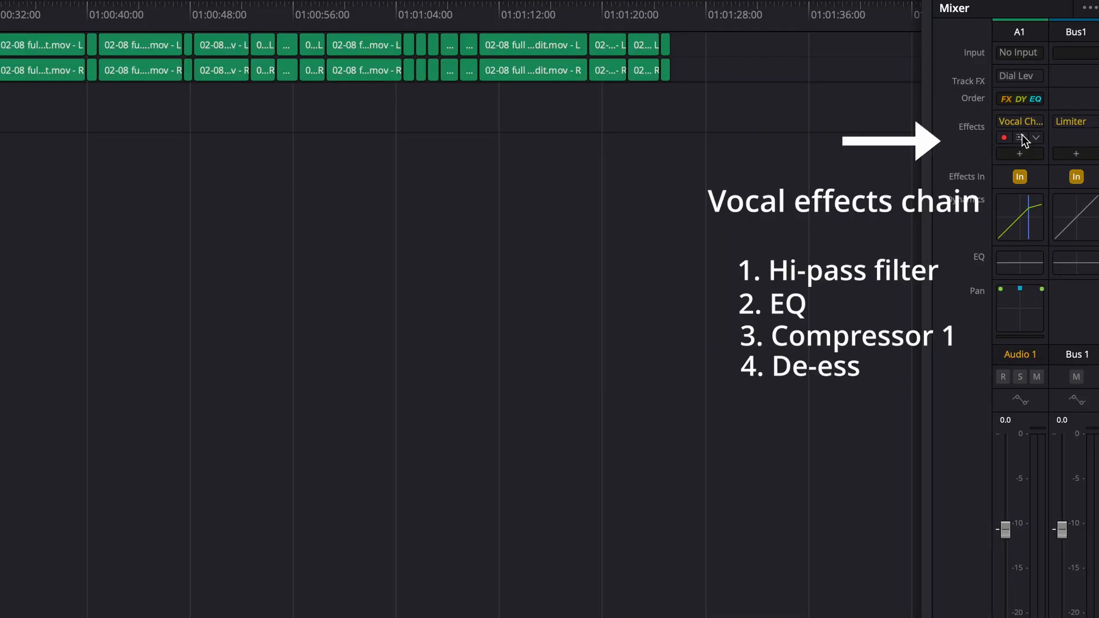
pyautogui.click(1022, 138)
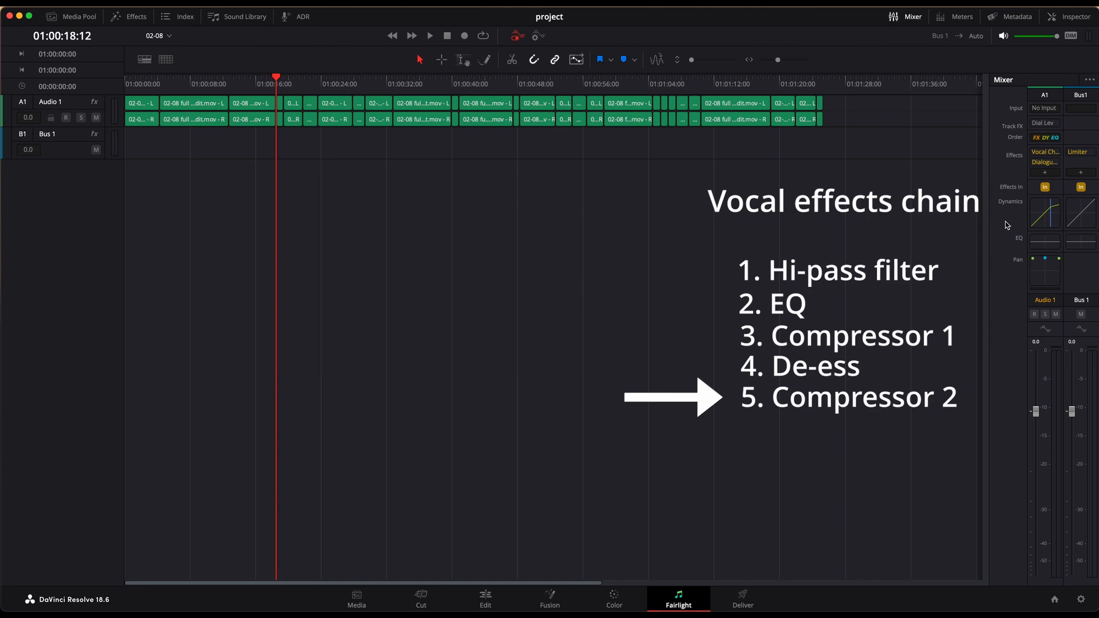
# - Open Audio 1's Dynamics and Vocal Channel windows and place them side by side to compare their compressors
pyautogui.doubleClick(1040, 217)
pyautogui.moveTo(623, 107); pyautogui.dragTo(801, 109)
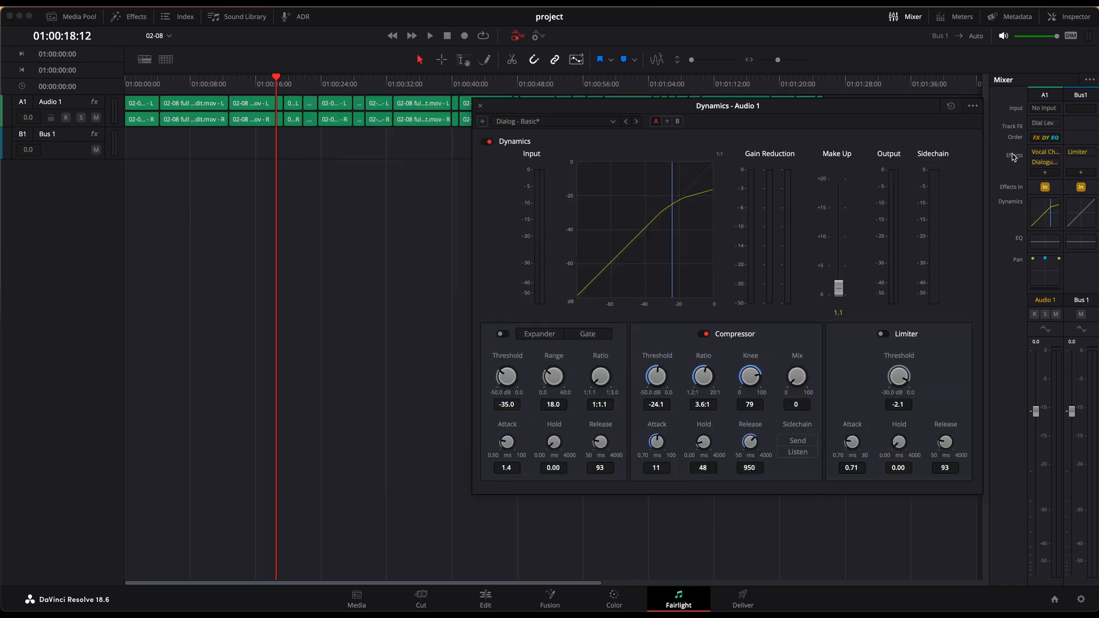
pyautogui.click(1046, 152)
pyautogui.moveTo(618, 118); pyautogui.dragTo(321, 103)
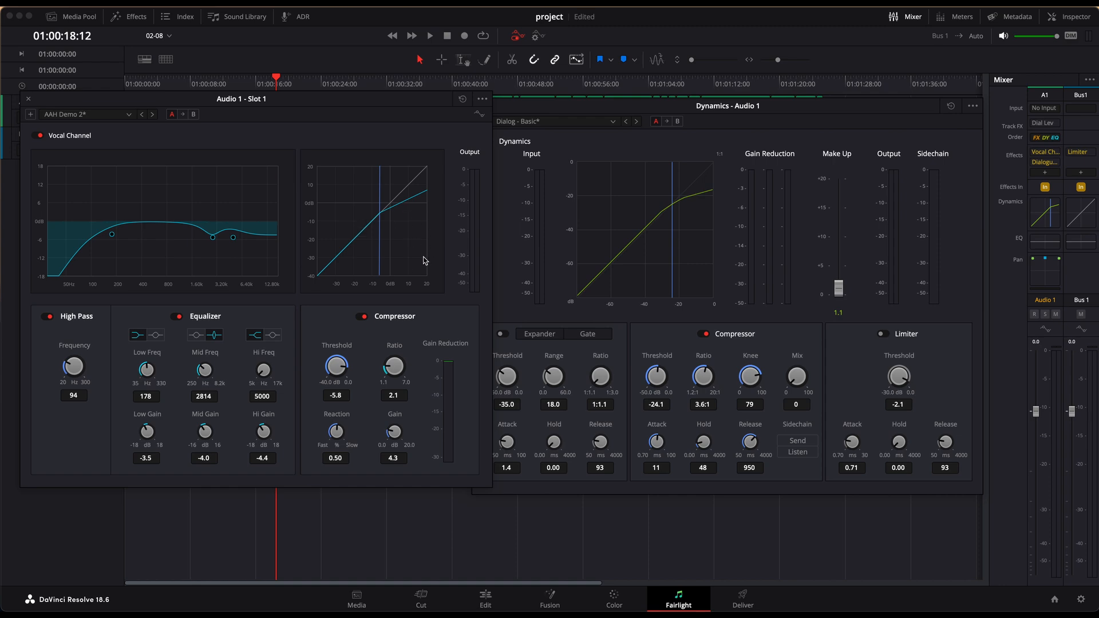
pyautogui.click(632, 325)
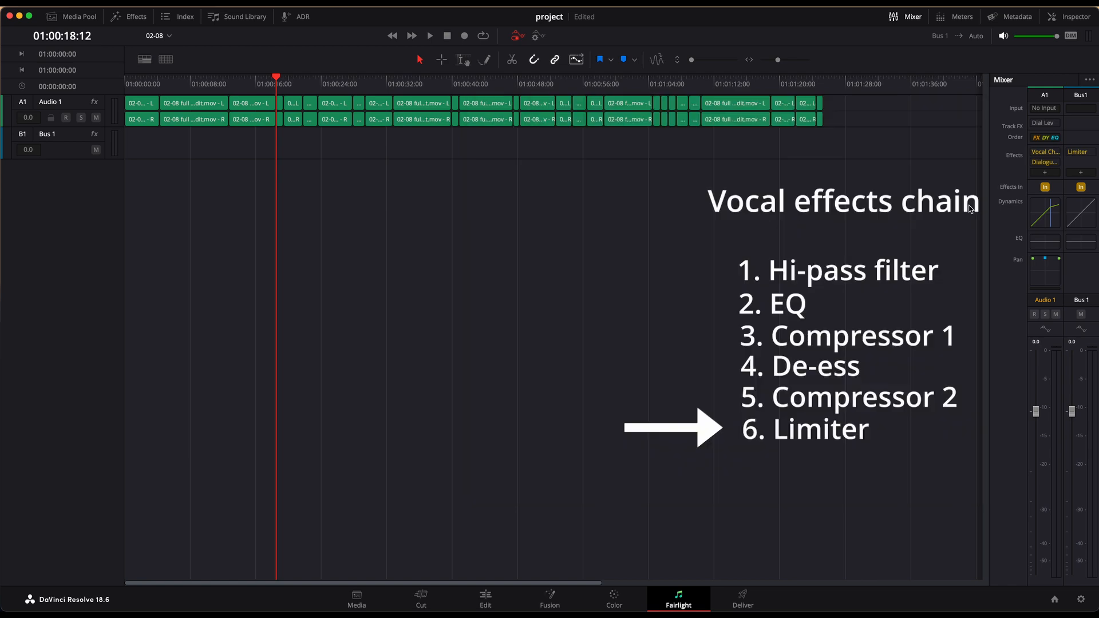
# - Open the controls of the Limiter on Bus 1
pyautogui.moveTo(1084, 155)
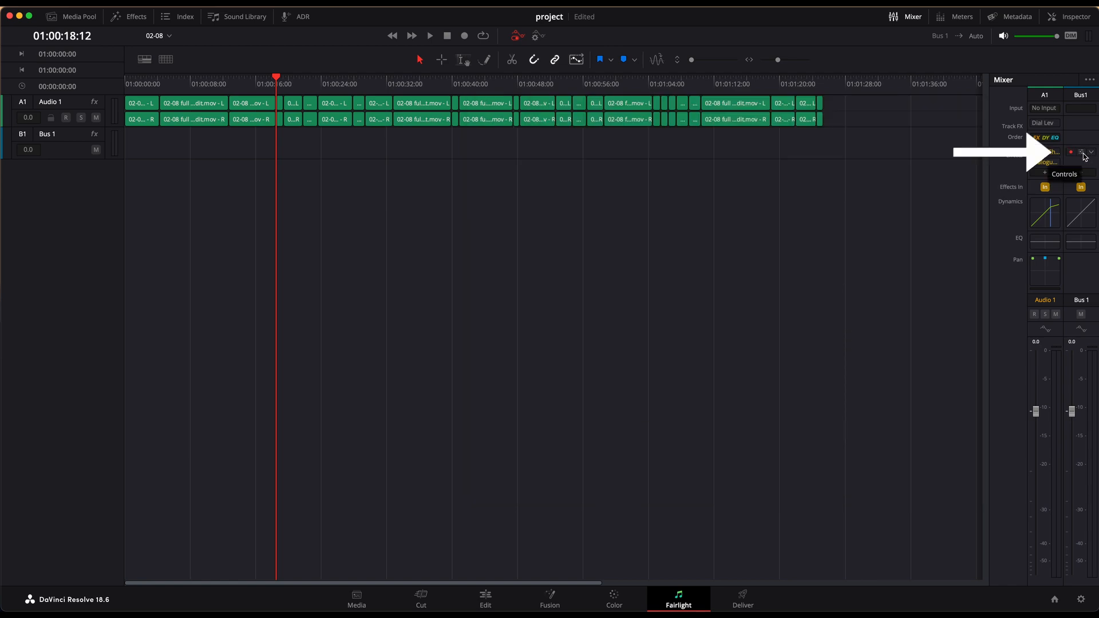
pyautogui.click(1084, 154)
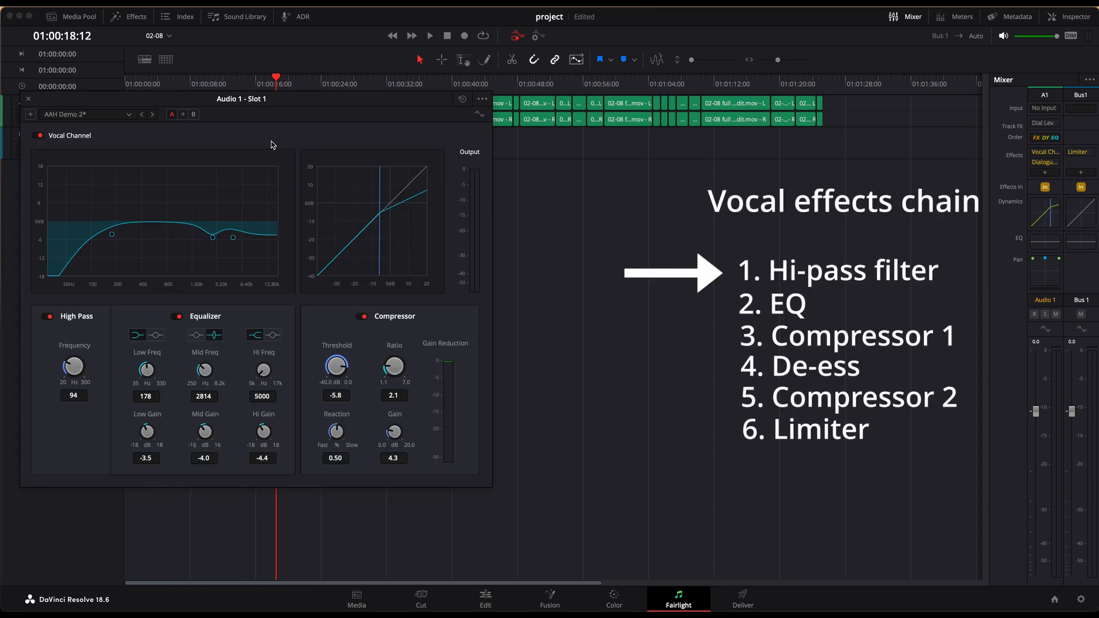
# - Toggle High Pass, Equalizer and Compressor in Audio 1's Vocal Channel off and on again in chain order
pyautogui.click(48, 317)
pyautogui.click(48, 317)
pyautogui.click(179, 318)
pyautogui.click(179, 318)
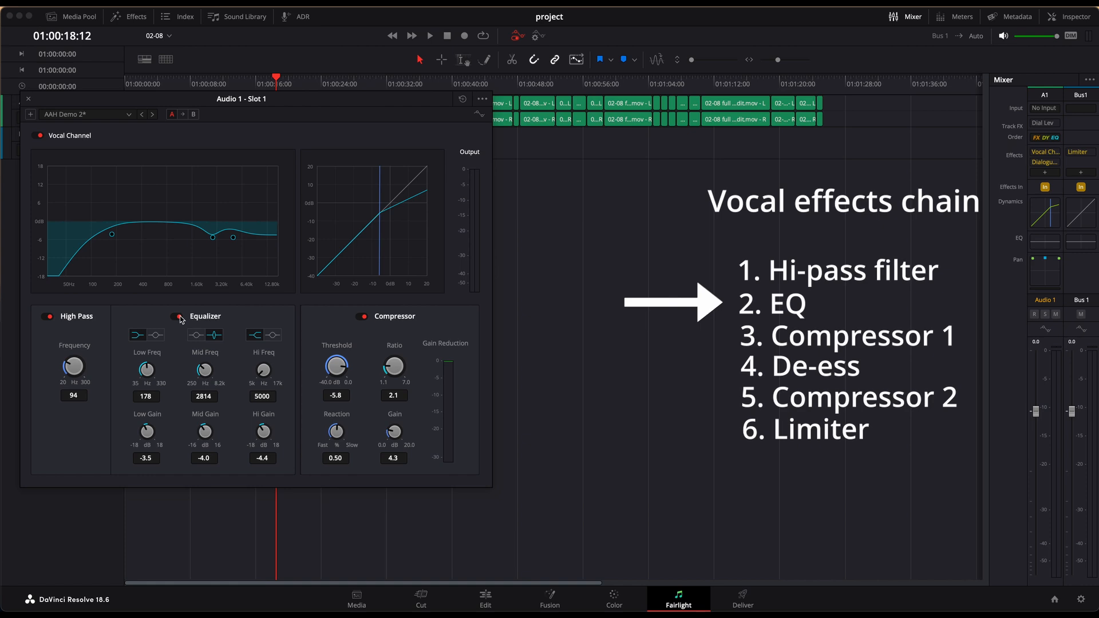
pyautogui.click(366, 318)
pyautogui.click(366, 318)
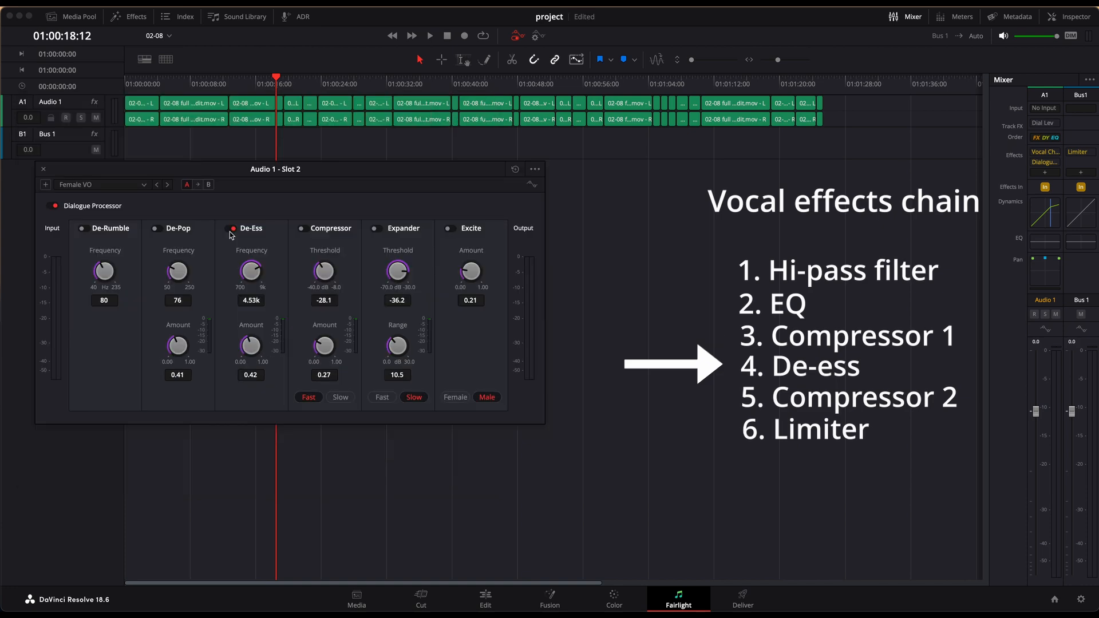
# - Toggle De-Ess in the Dialogue Processor and the Dynamics processor on Audio 1 off and back on
pyautogui.click(230, 231)
pyautogui.click(231, 231)
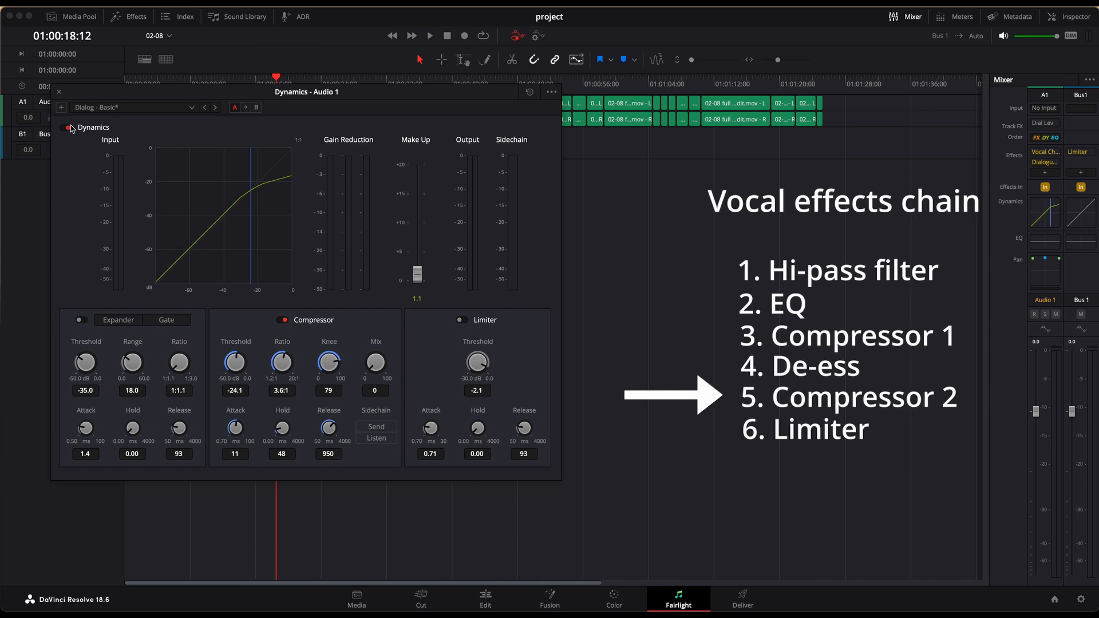
pyautogui.click(71, 129)
pyautogui.click(71, 129)
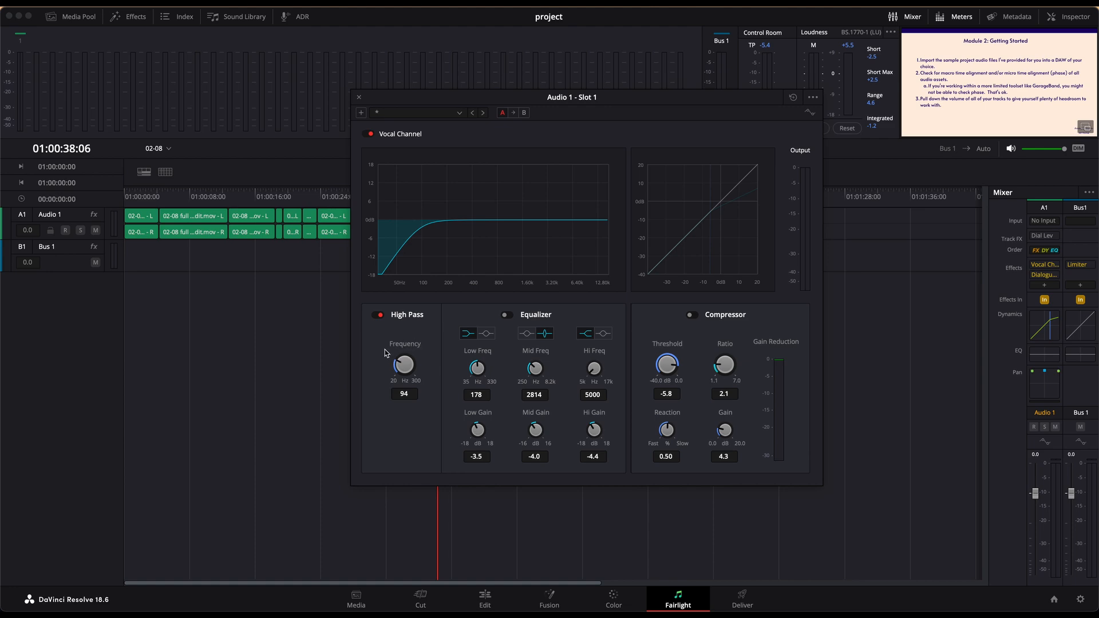
# - Play the demo audio and compare it with the Vocal Channel's High Pass on and off, leaving High Pass on
pyautogui.click(380, 316)
pyautogui.click(380, 316)
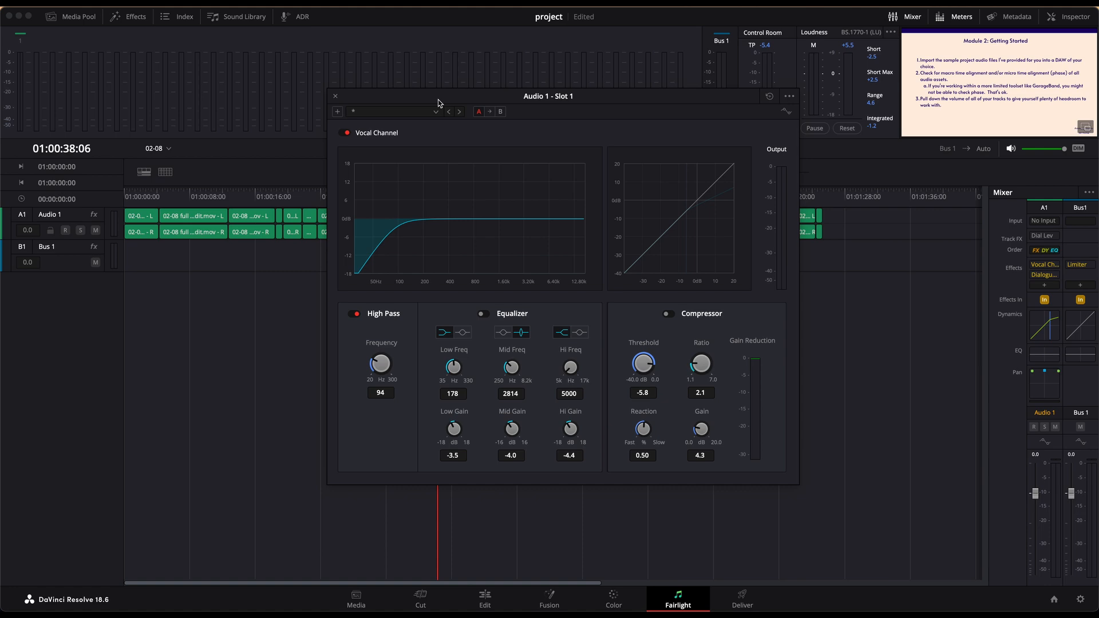
pyautogui.press('space')
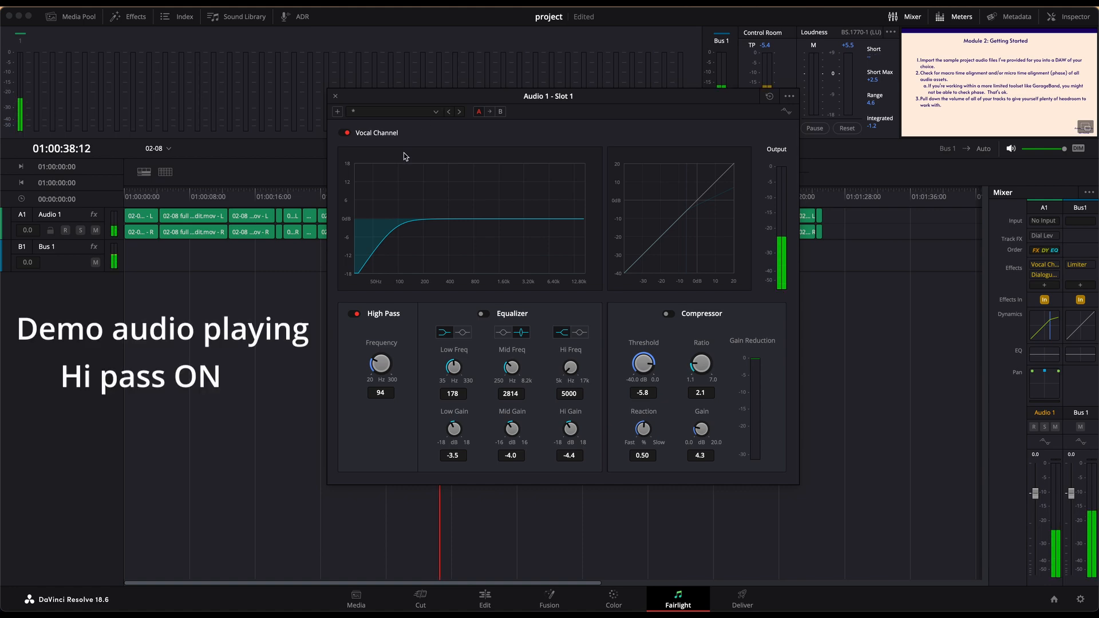
pyautogui.click(355, 314)
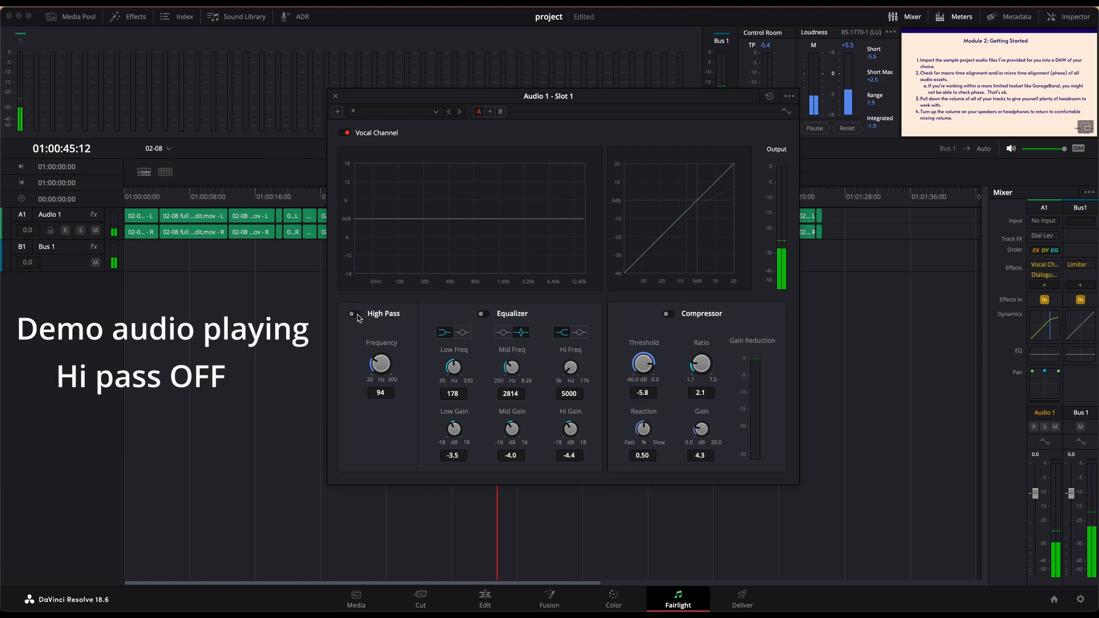
pyautogui.click(357, 314)
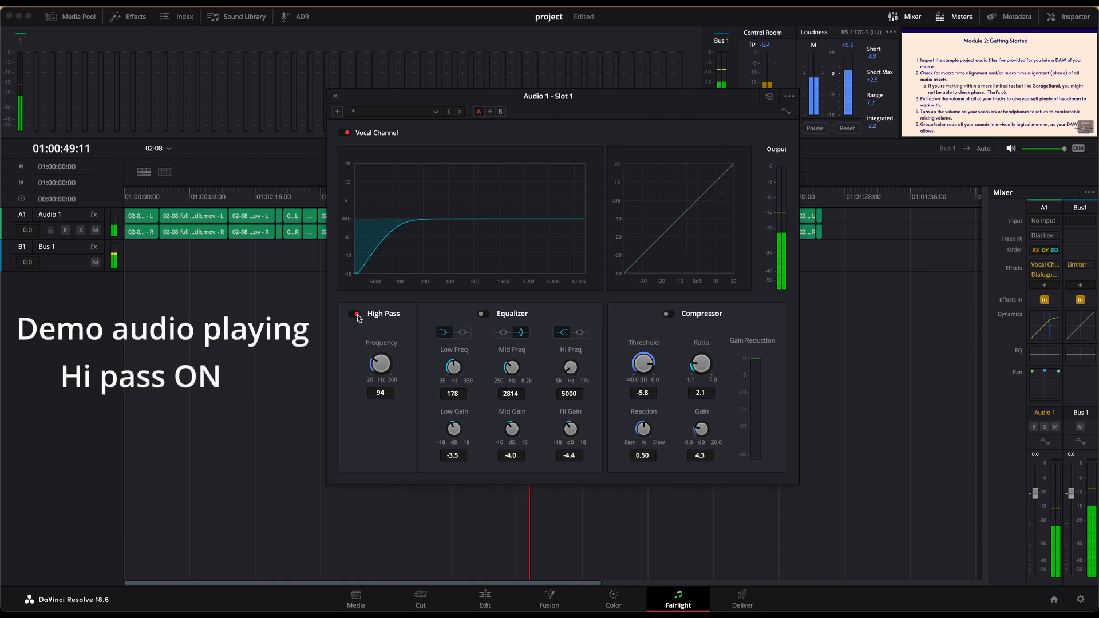
pyautogui.click(358, 315)
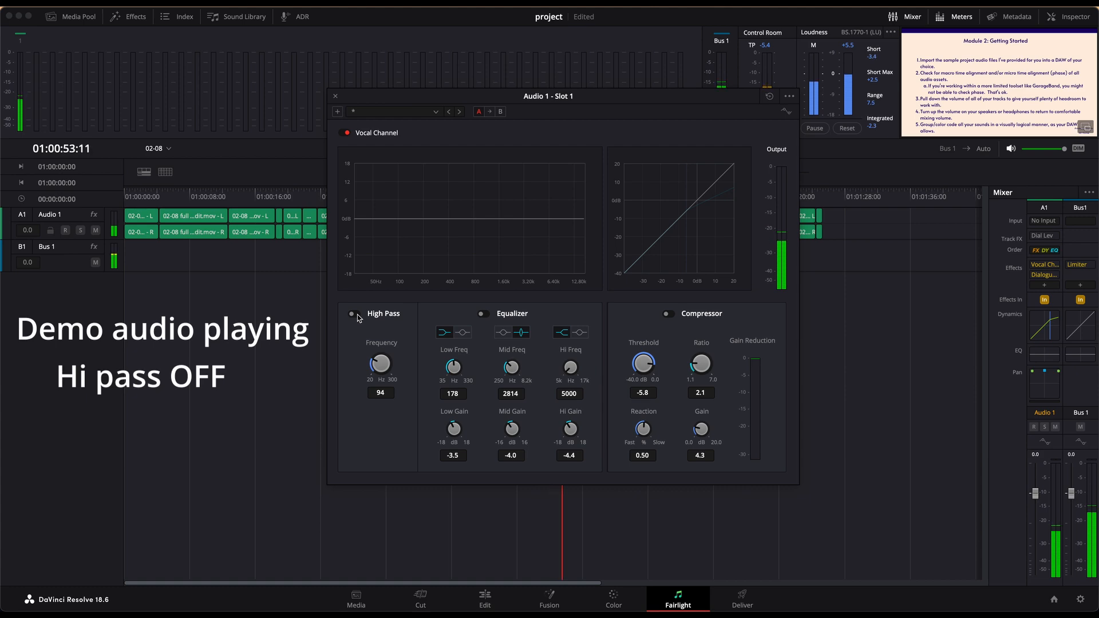
pyautogui.click(355, 314)
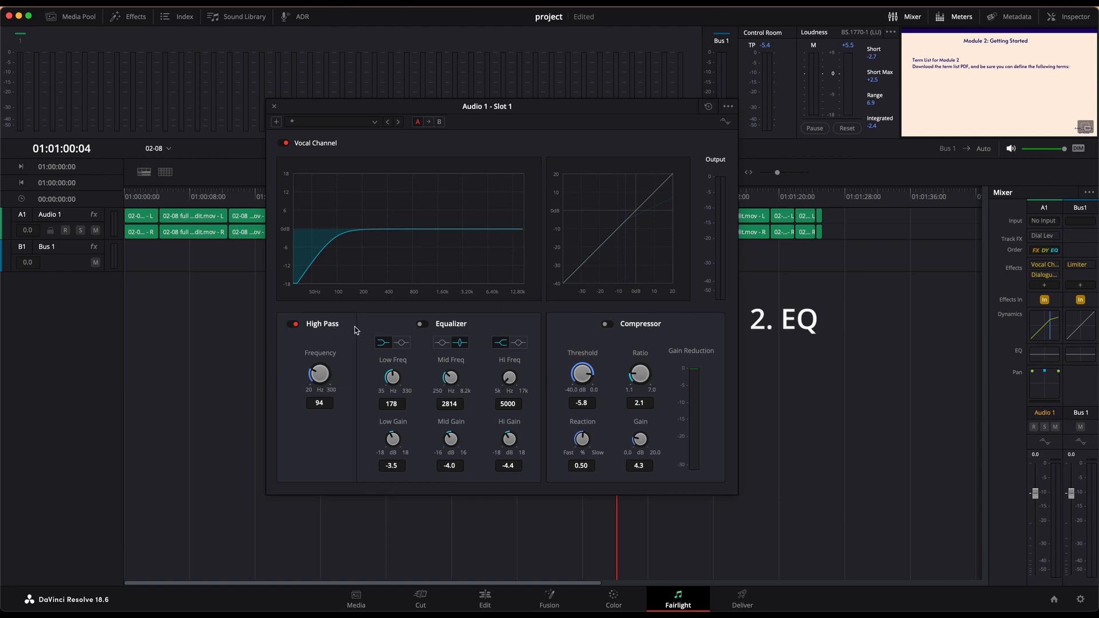
# - Enable the Vocal Channel's Equalizer and save the project, viewing the EQ curve with High Pass briefly switched off
pyautogui.click(421, 324)
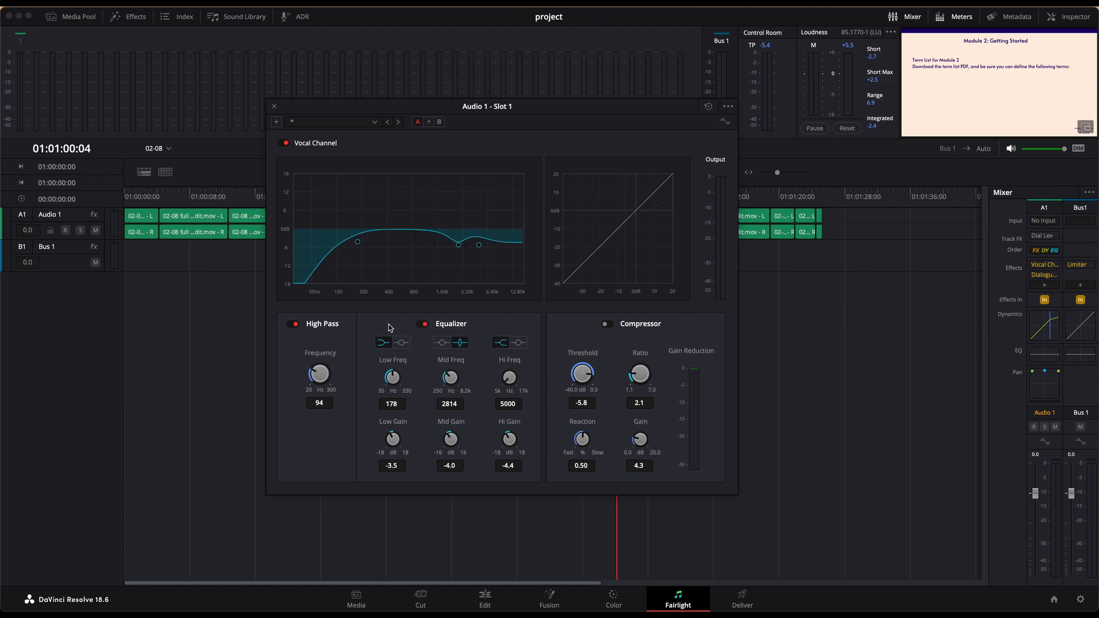
pyautogui.press('super+s')
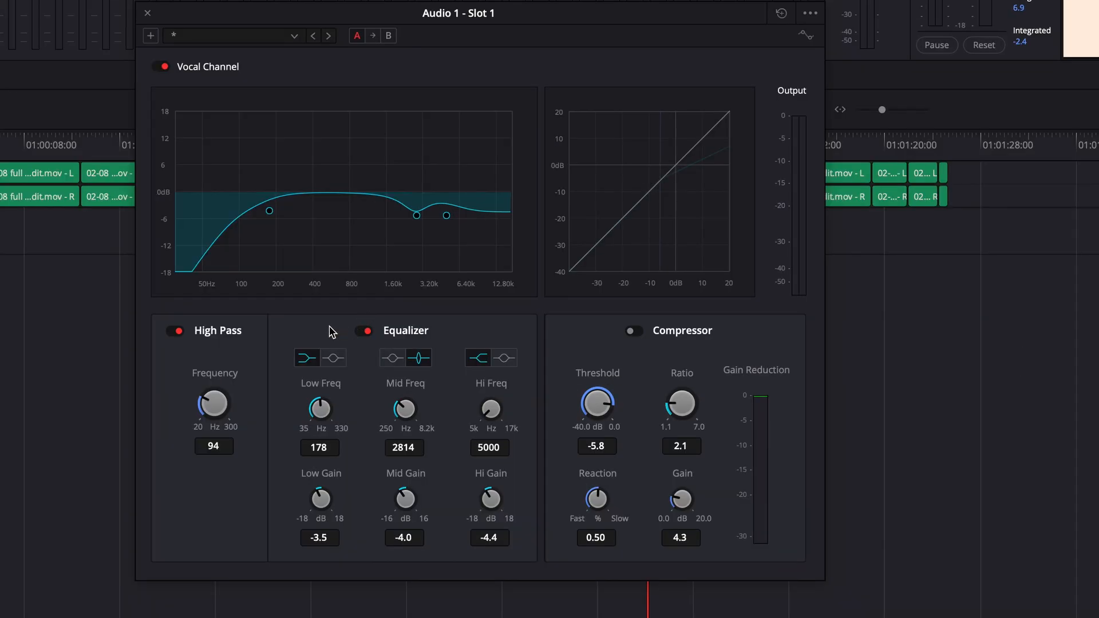
pyautogui.click(175, 334)
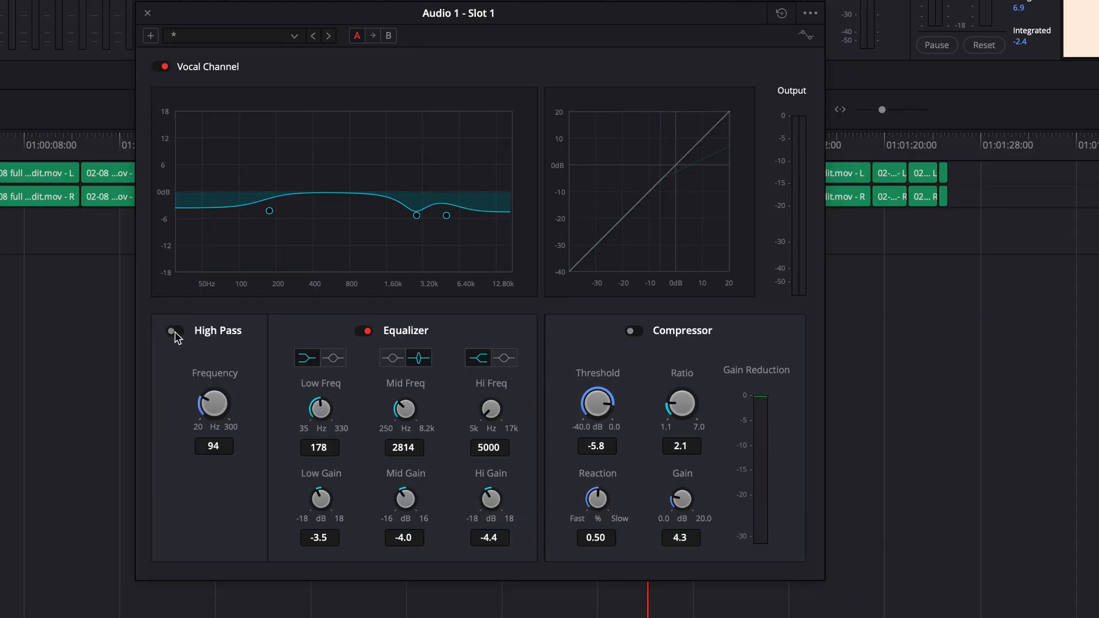
pyautogui.click(174, 332)
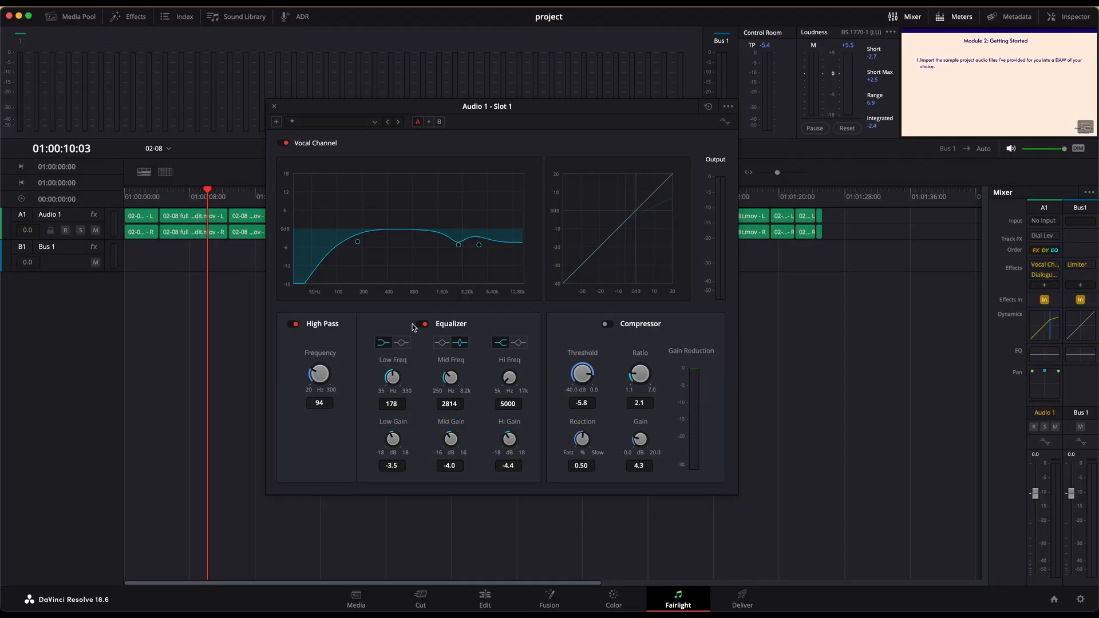
# - Play the demo audio and compare it with the Vocal Channel's Equalizer off and on, leaving the Equalizer on
pyautogui.click(423, 324)
pyautogui.press('space')
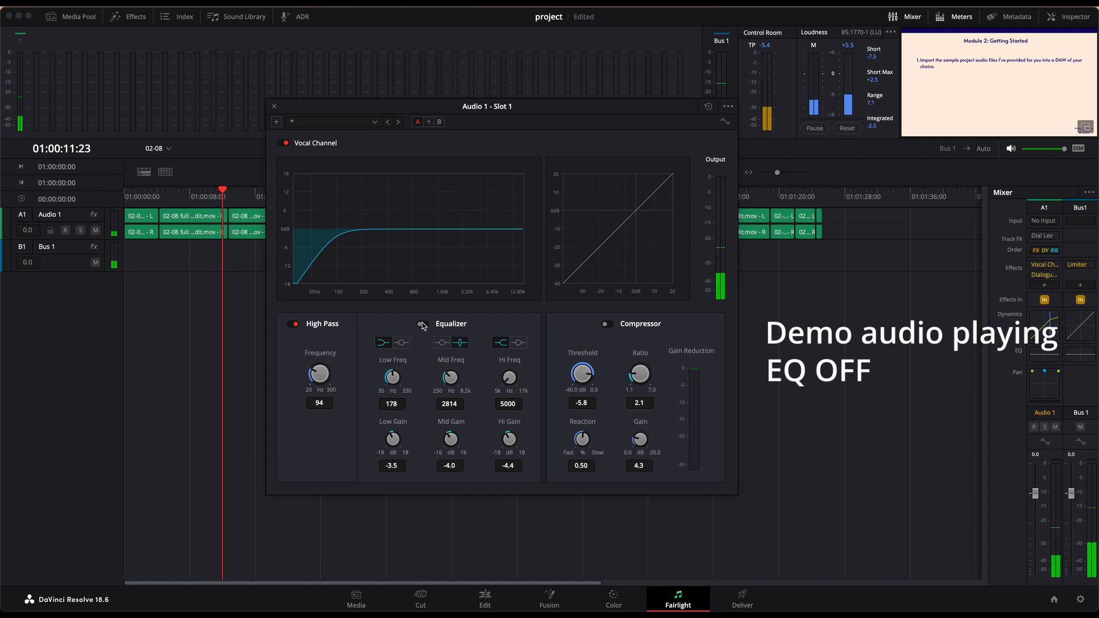
pyautogui.click(424, 324)
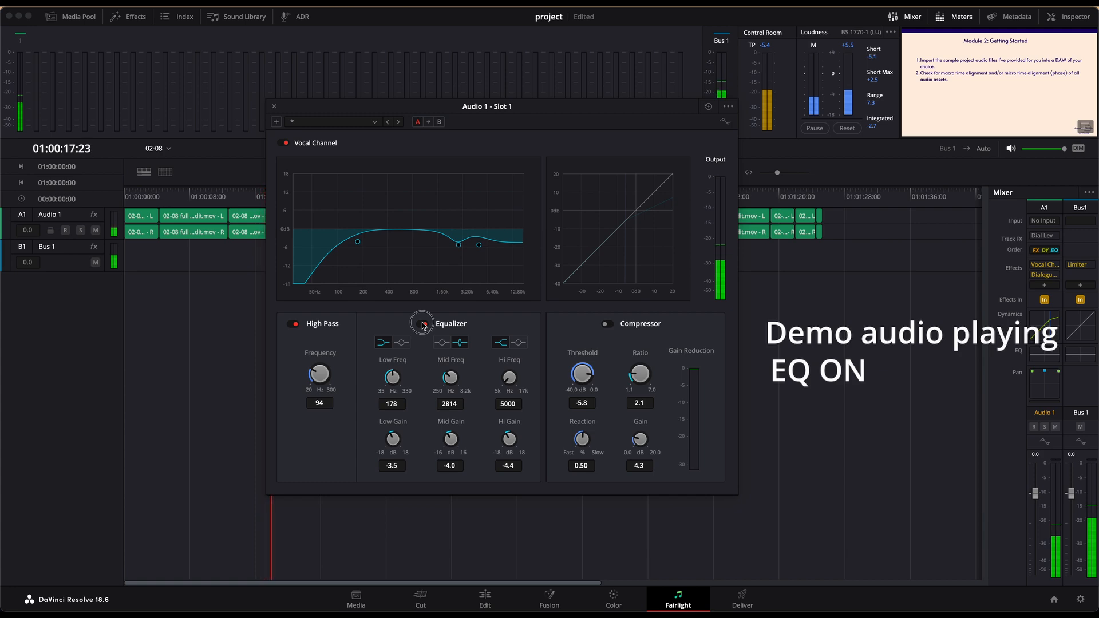
pyautogui.click(423, 324)
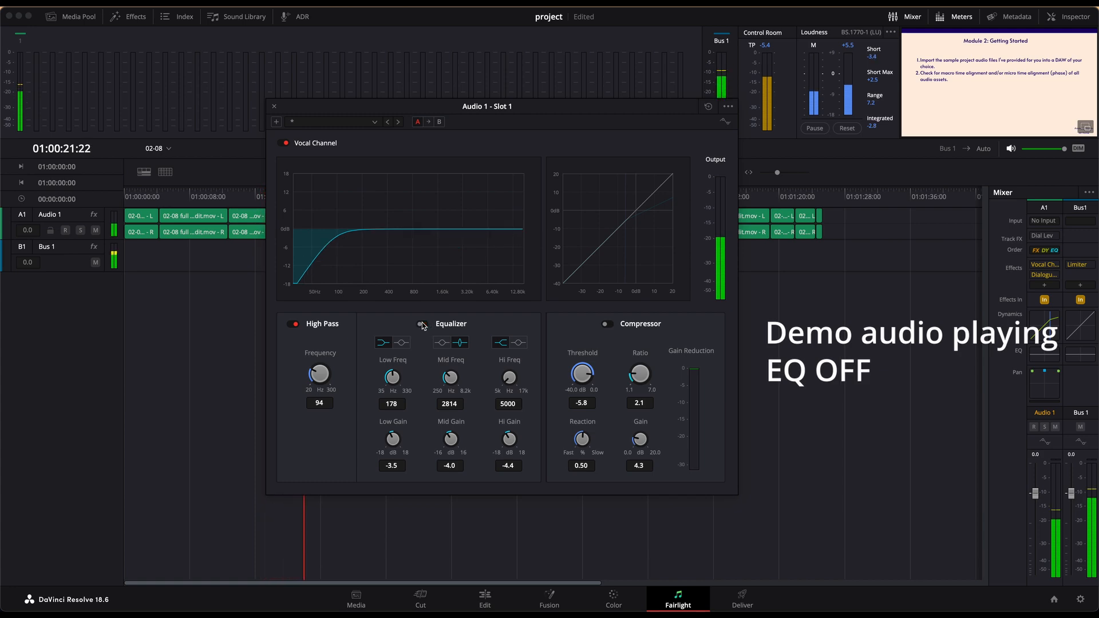
pyautogui.click(423, 324)
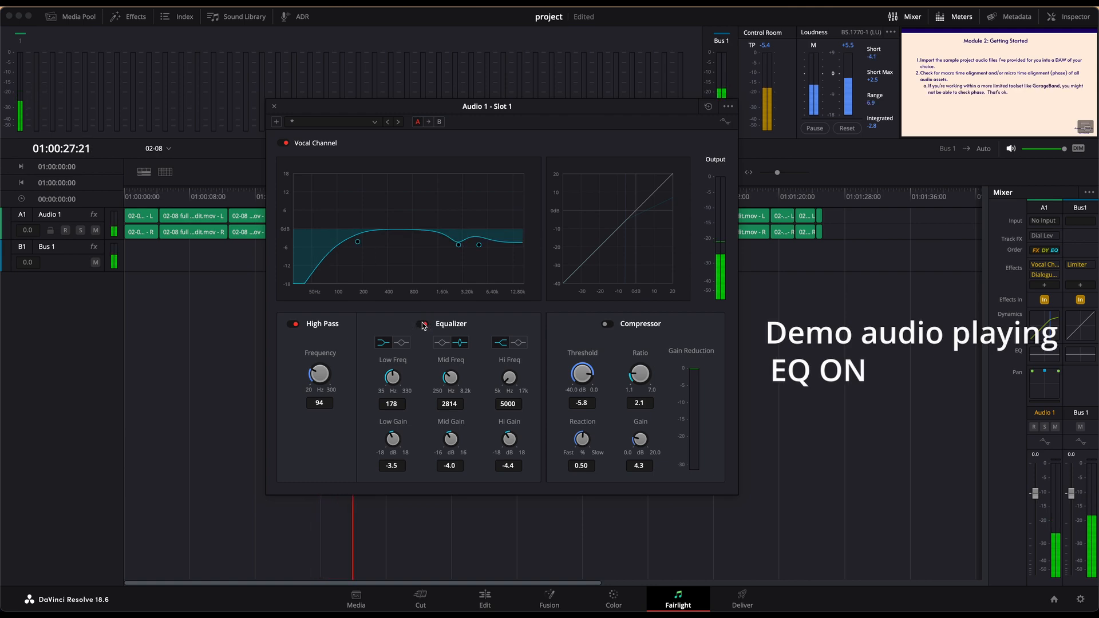
pyautogui.click(423, 325)
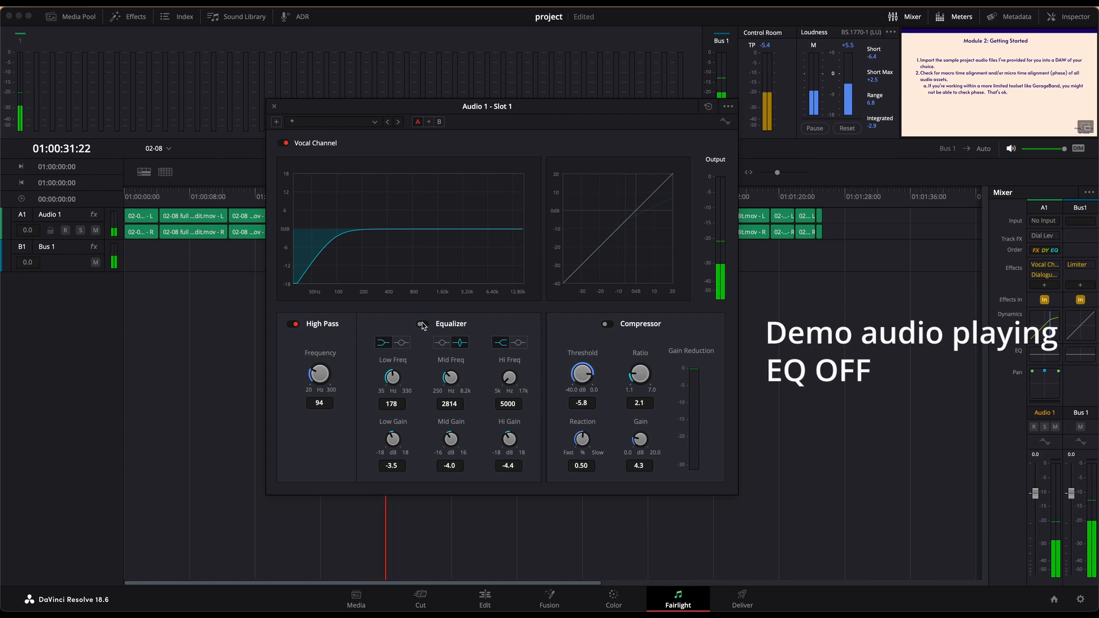
pyautogui.click(422, 324)
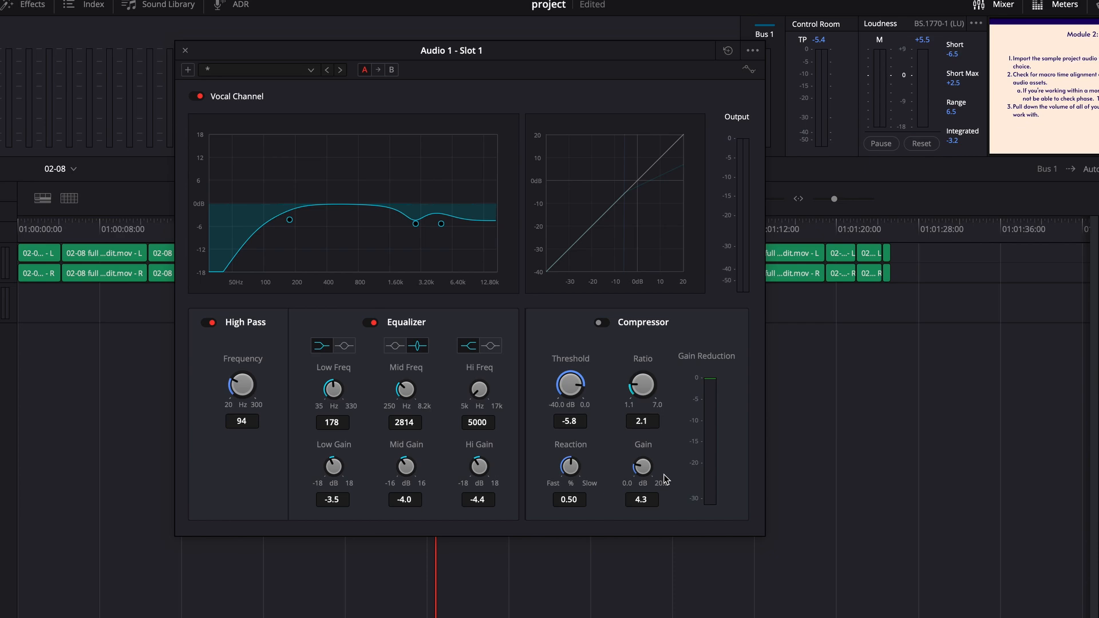
# - Enable the Compressor in Audio 1's Vocal Channel
pyautogui.click(599, 322)
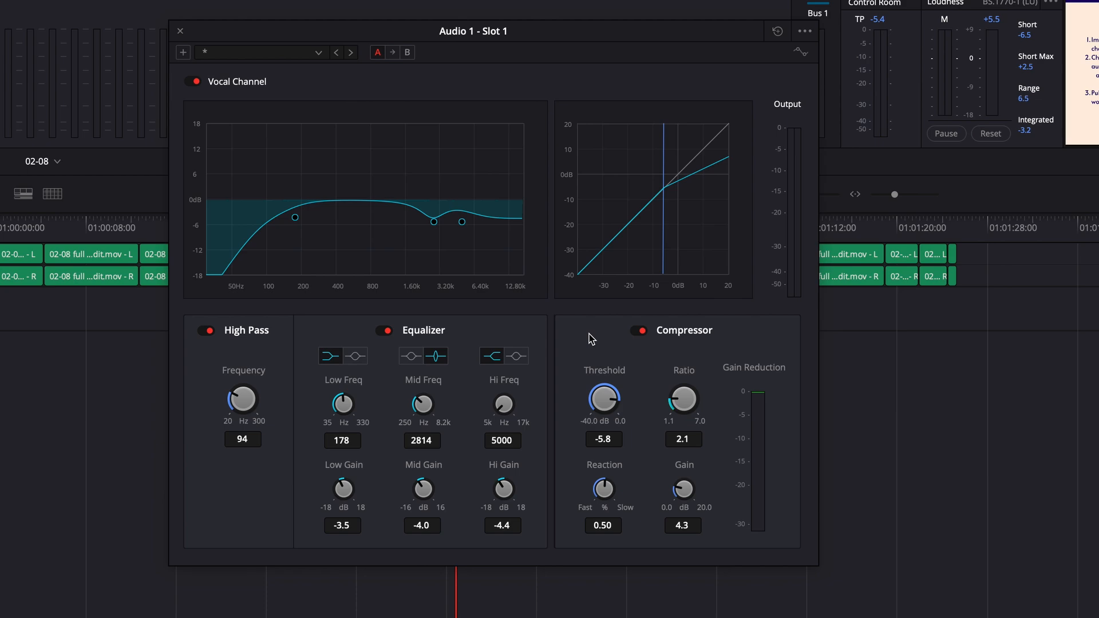
# - Try adjusting the Vocal Channel Compressor's ratio, threshold and gain
pyautogui.moveTo(687, 401); pyautogui.dragTo(727, 353)
pyautogui.moveTo(613, 395); pyautogui.dragTo(567, 409)
pyautogui.moveTo(684, 496); pyautogui.dragTo(747, 480)
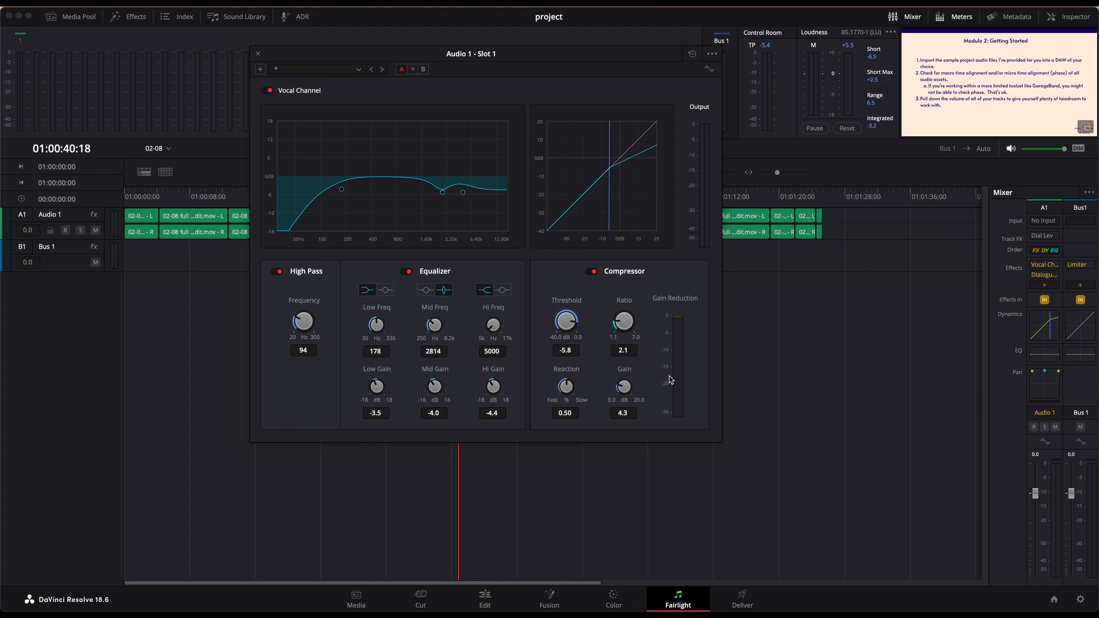
# - Play the demo audio and compare it with the Vocal Channel's Compressor off and on, leaving the Compressor on
pyautogui.click(591, 271)
pyautogui.press('space')
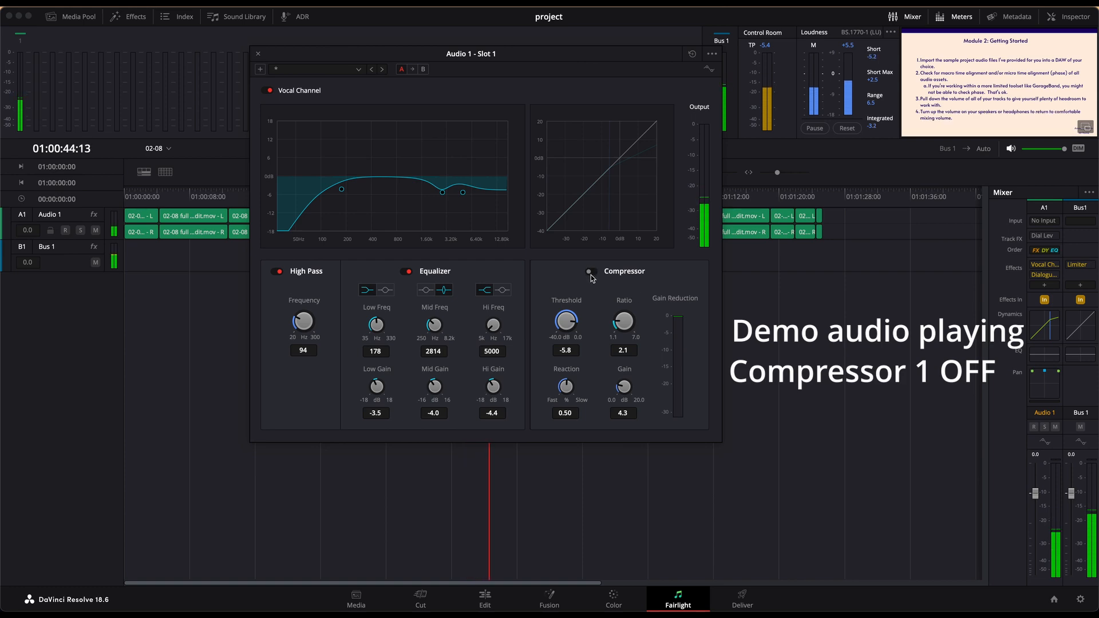
pyautogui.click(591, 275)
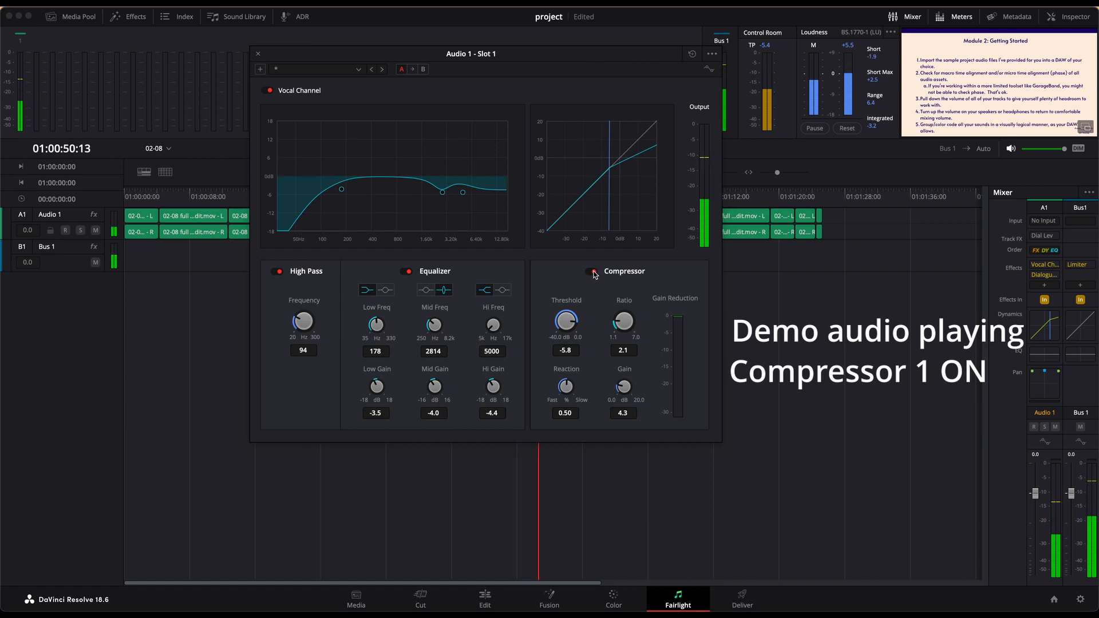
pyautogui.click(593, 272)
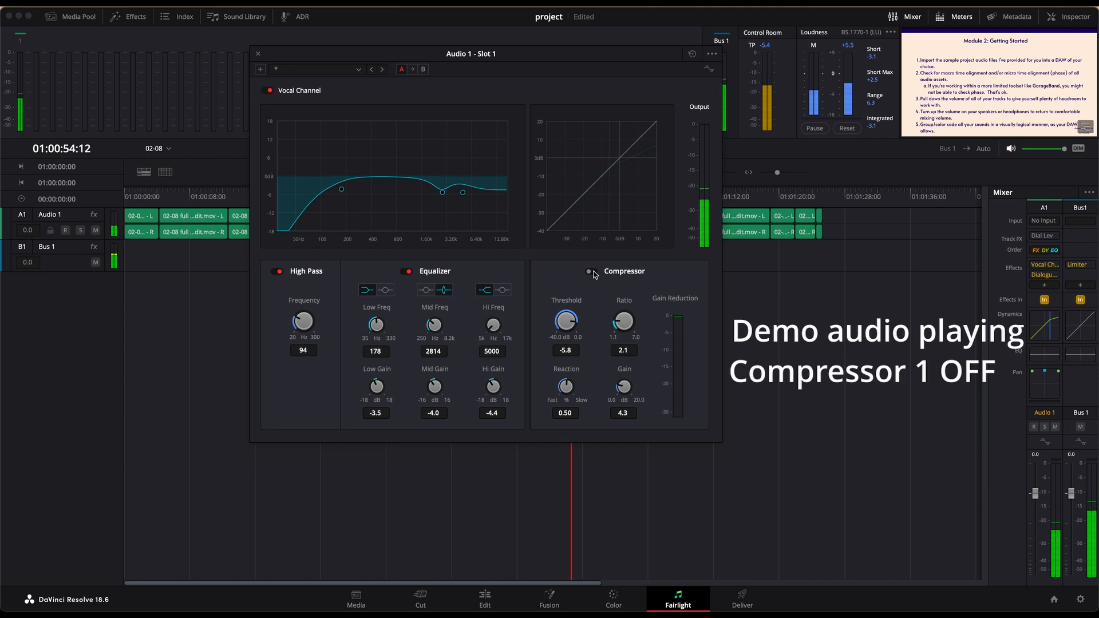
pyautogui.click(593, 273)
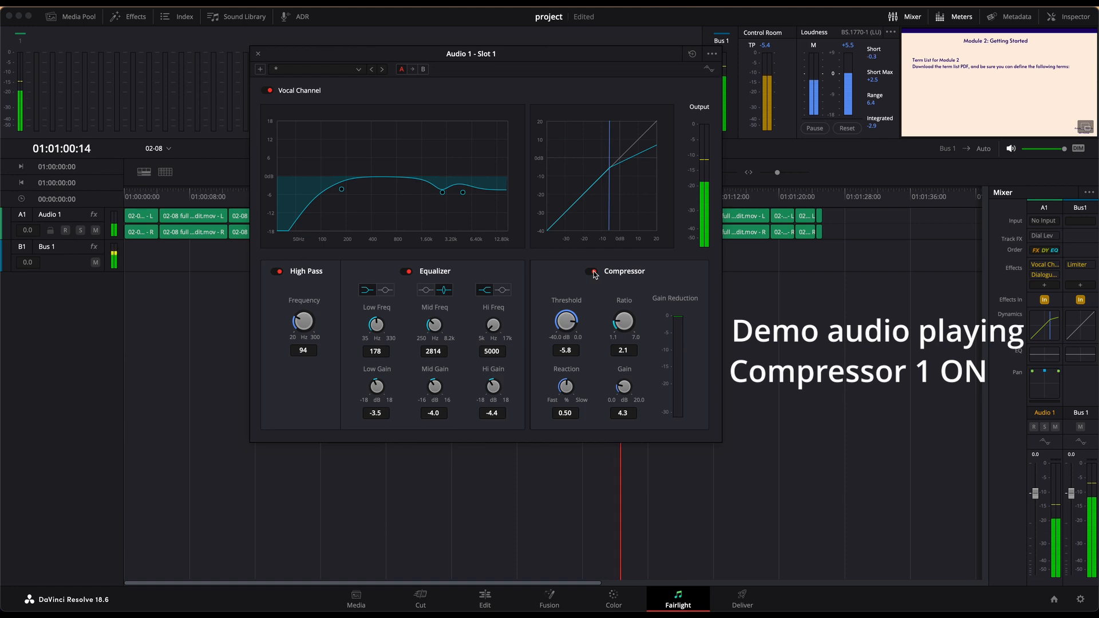
pyautogui.click(593, 272)
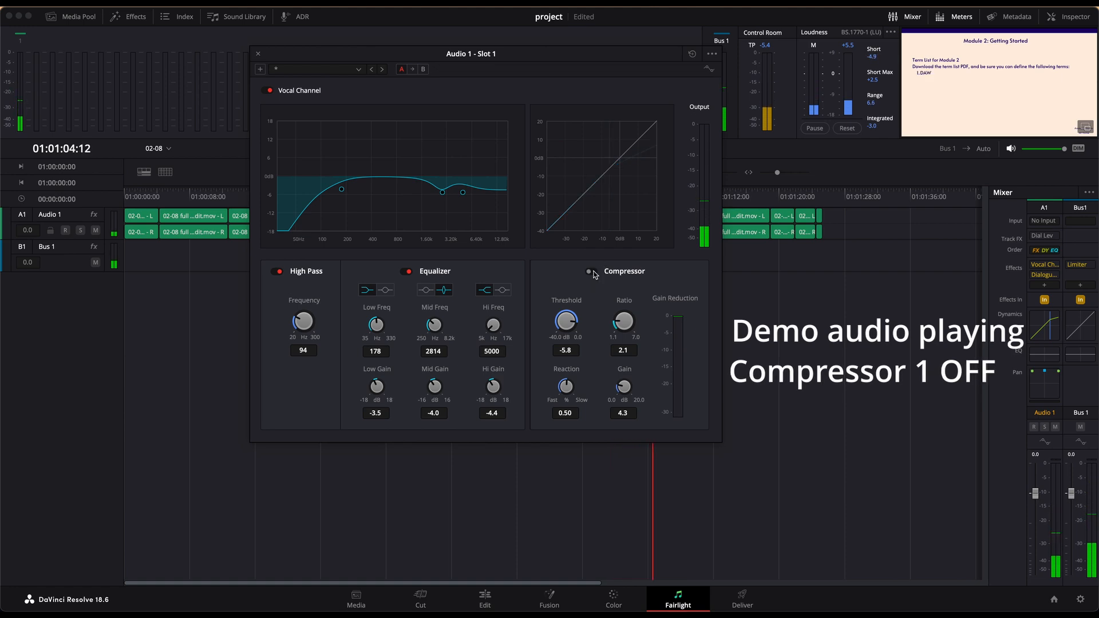
pyautogui.click(593, 272)
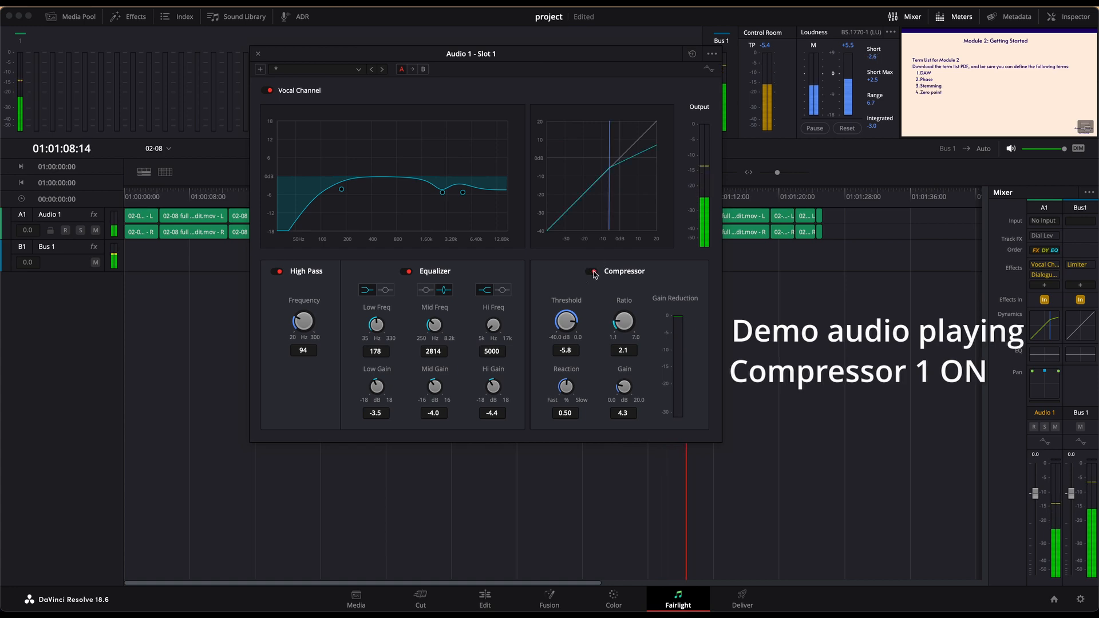
pyautogui.click(593, 273)
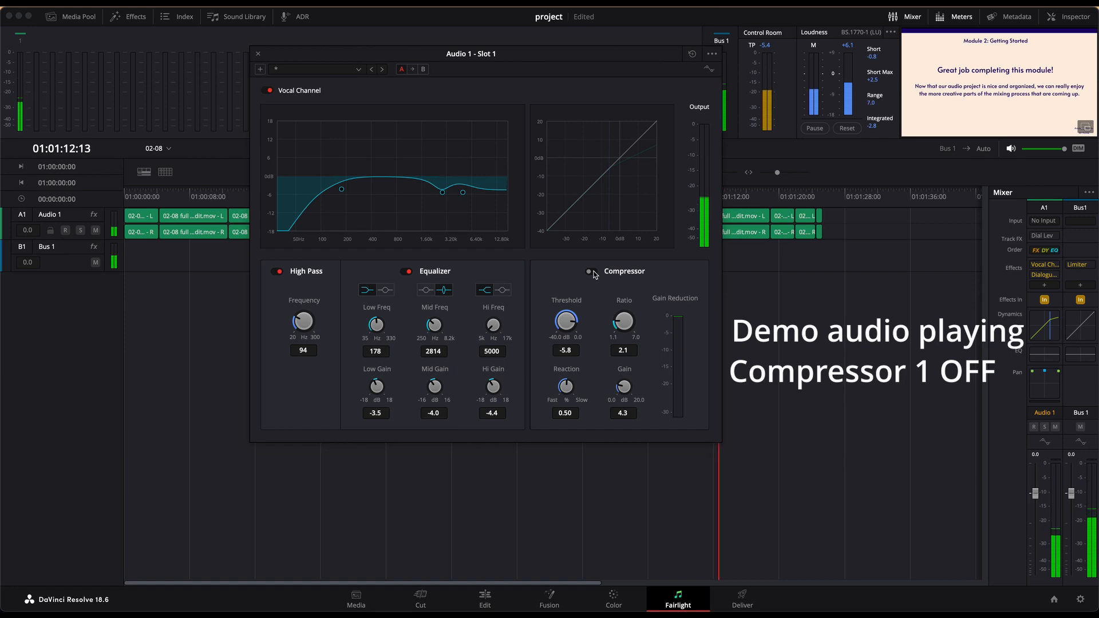
pyautogui.click(593, 272)
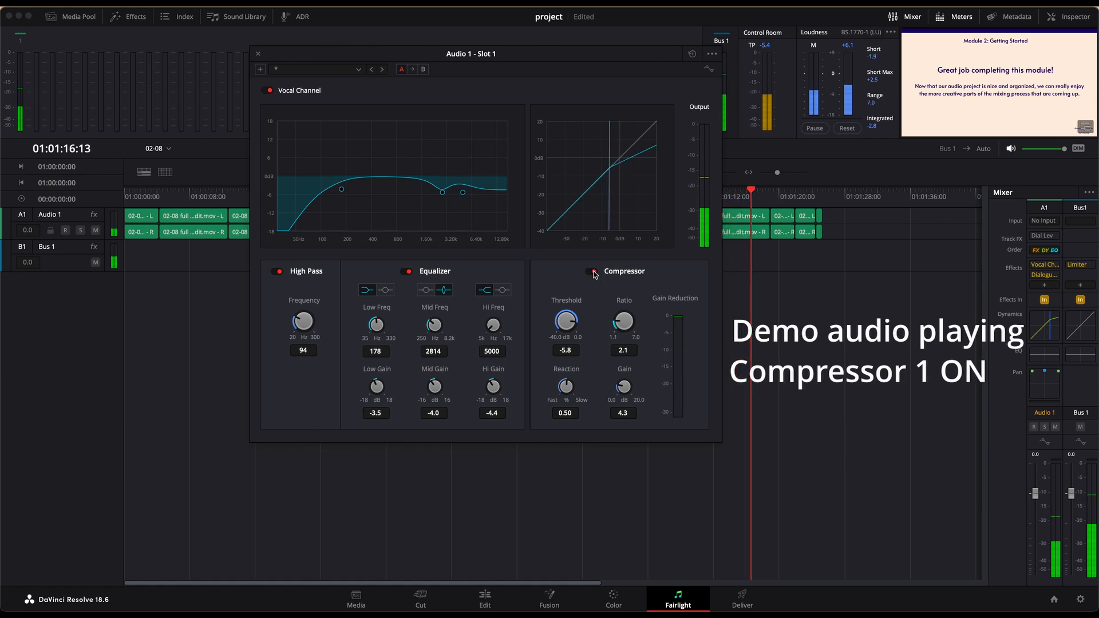
pyautogui.press('space')
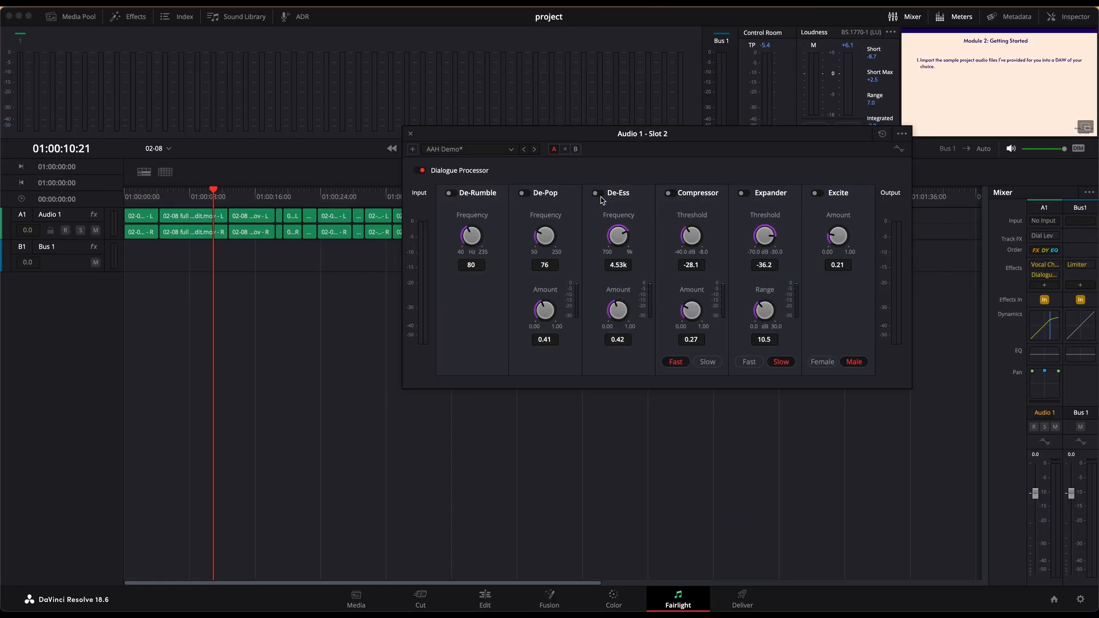
# - Play the demo audio and compare it with the Dialogue Processor's De-Ess off and on, leaving De-Ess on
pyautogui.press('space')
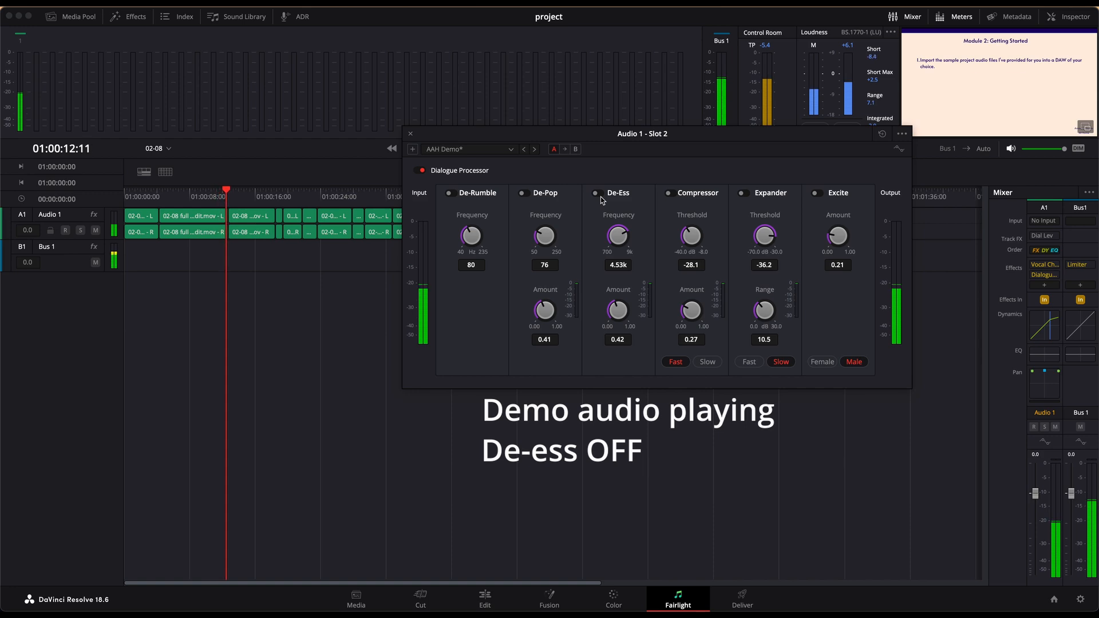
pyautogui.click(599, 194)
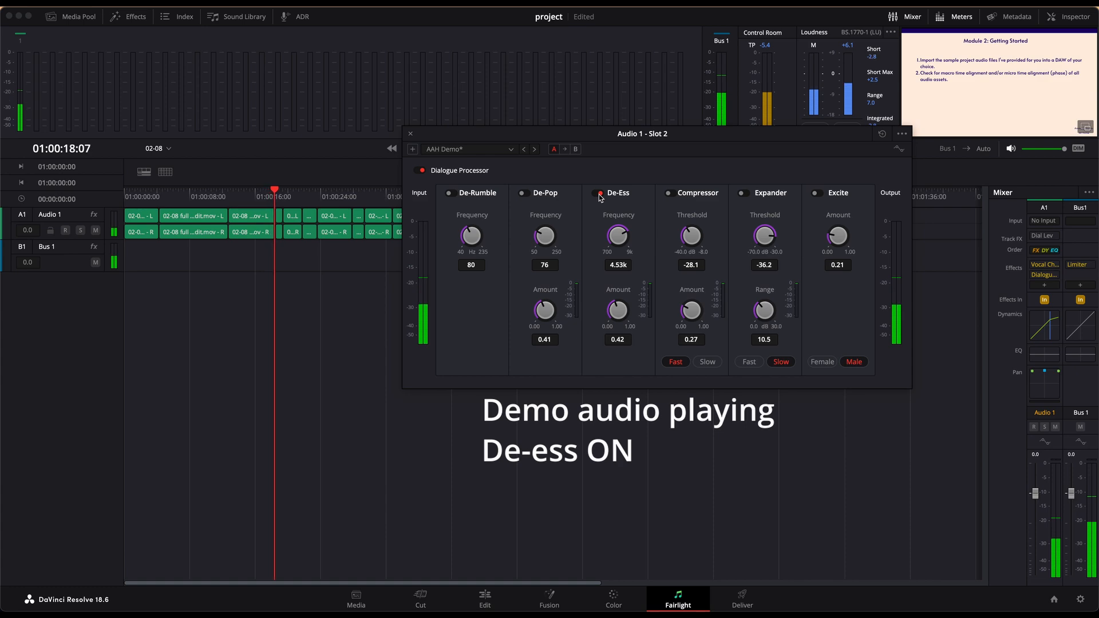
pyautogui.click(599, 194)
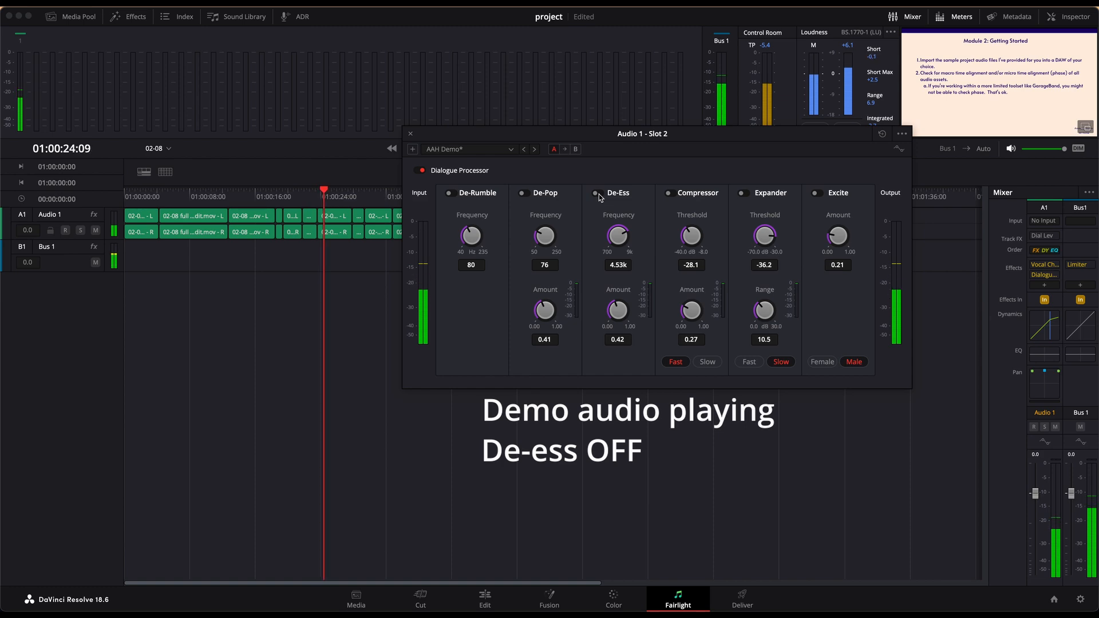
pyautogui.click(599, 194)
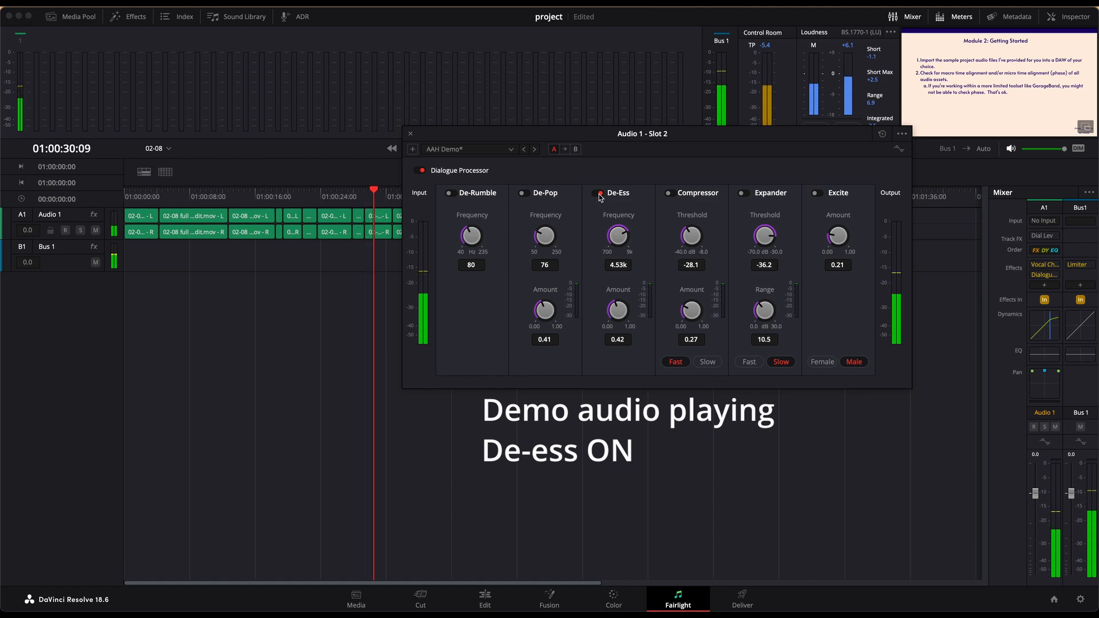
pyautogui.click(599, 194)
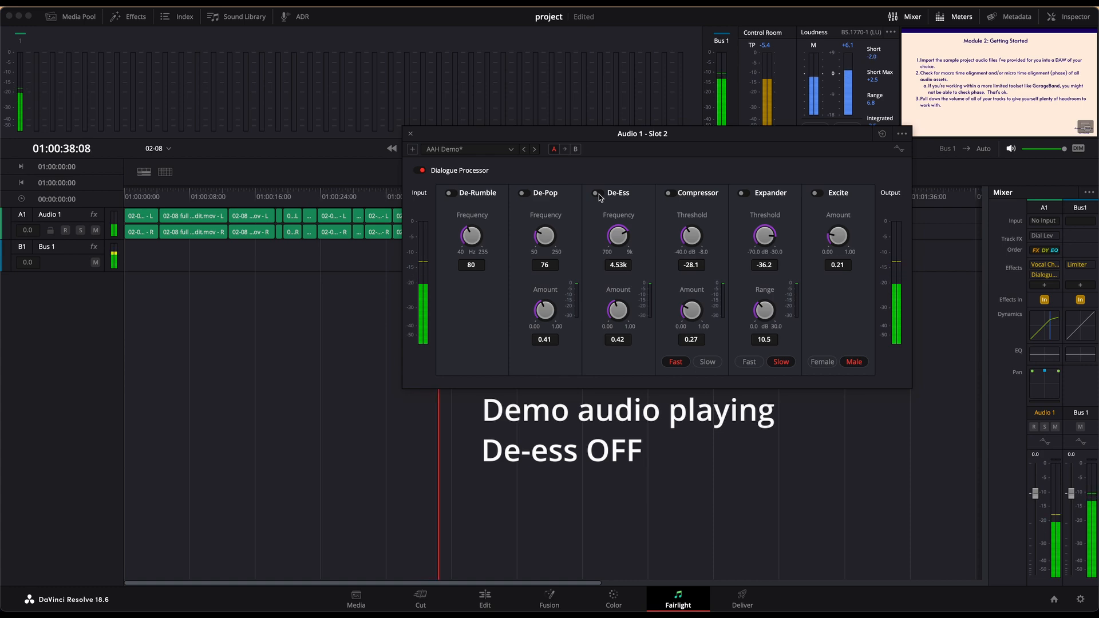
pyautogui.click(599, 194)
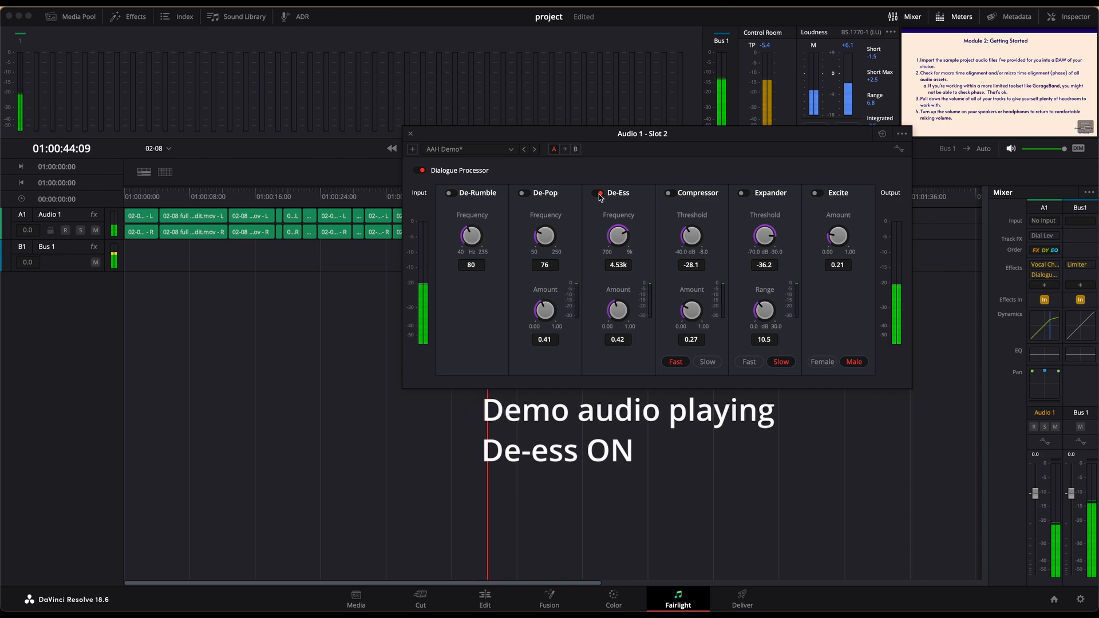
pyautogui.click(599, 194)
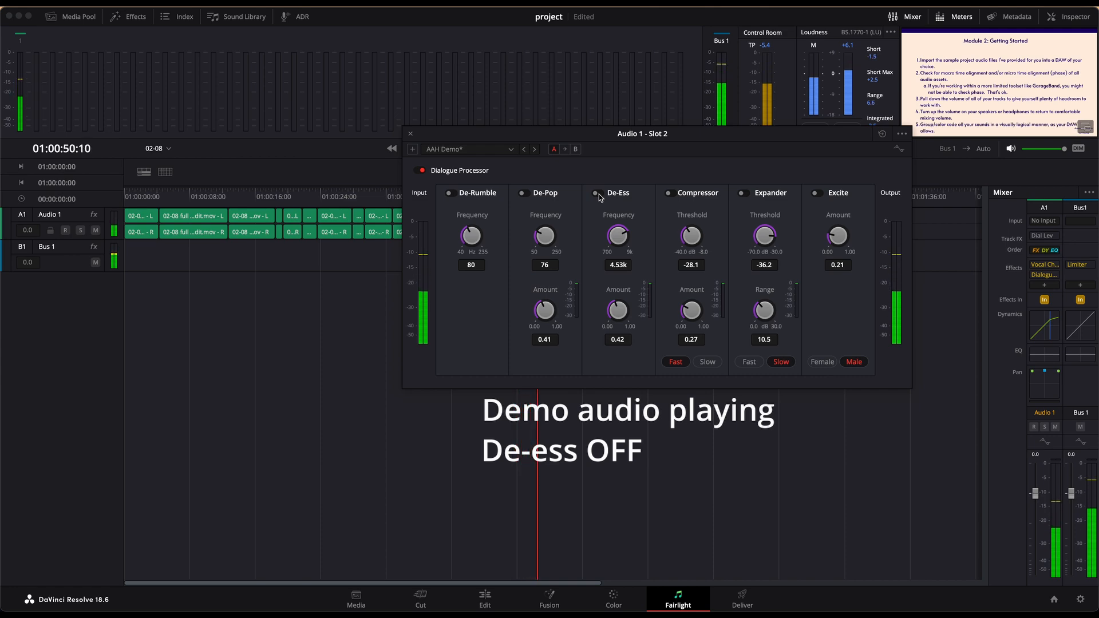
pyautogui.click(599, 194)
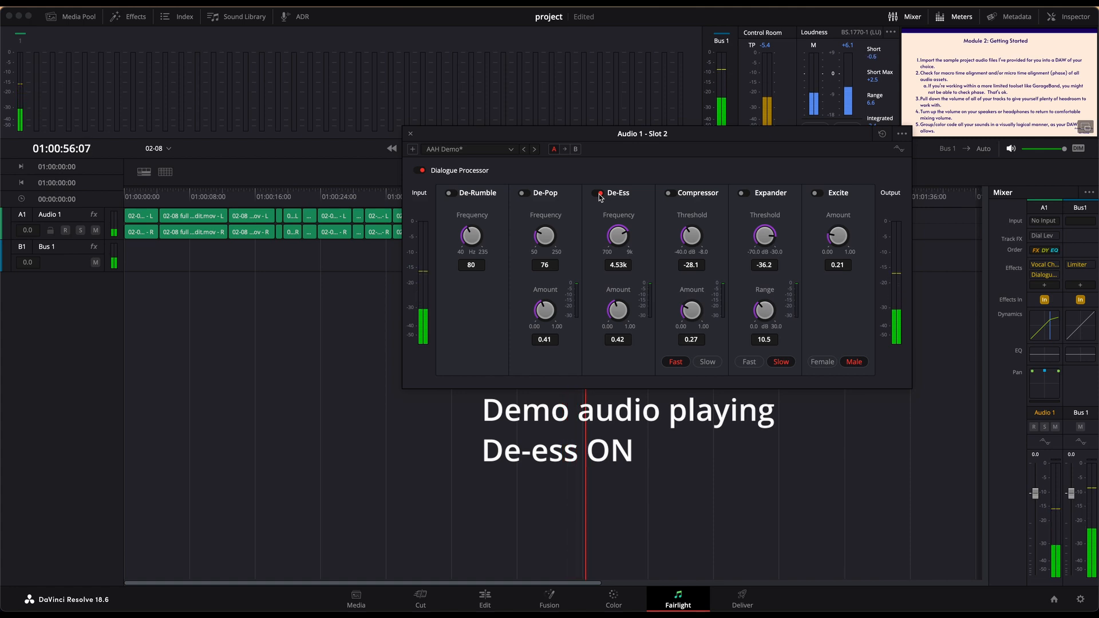
pyautogui.press('space')
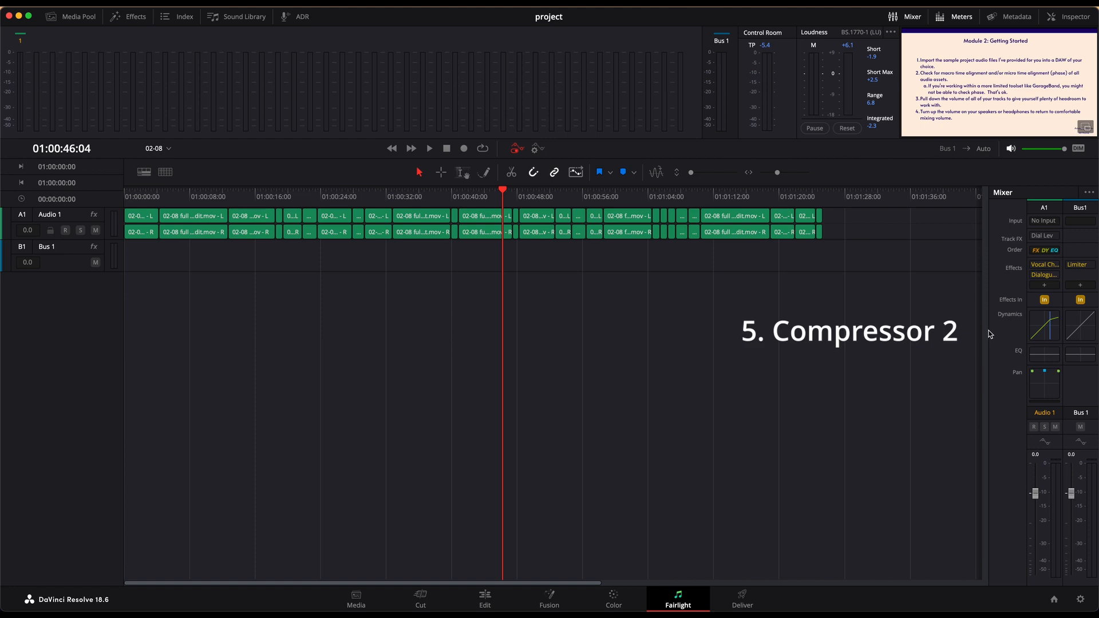
# - Open Audio 1's Dynamics and compare the playing demo audio with its Compressor on and off, leaving the Compressor off
pyautogui.doubleClick(1044, 337)
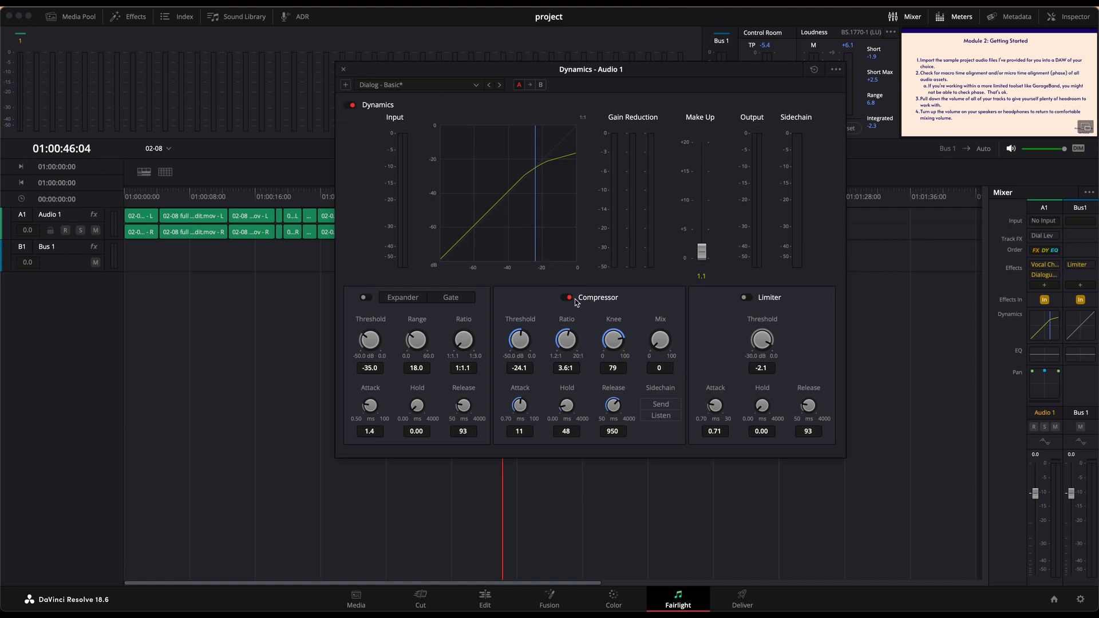
pyautogui.press('space')
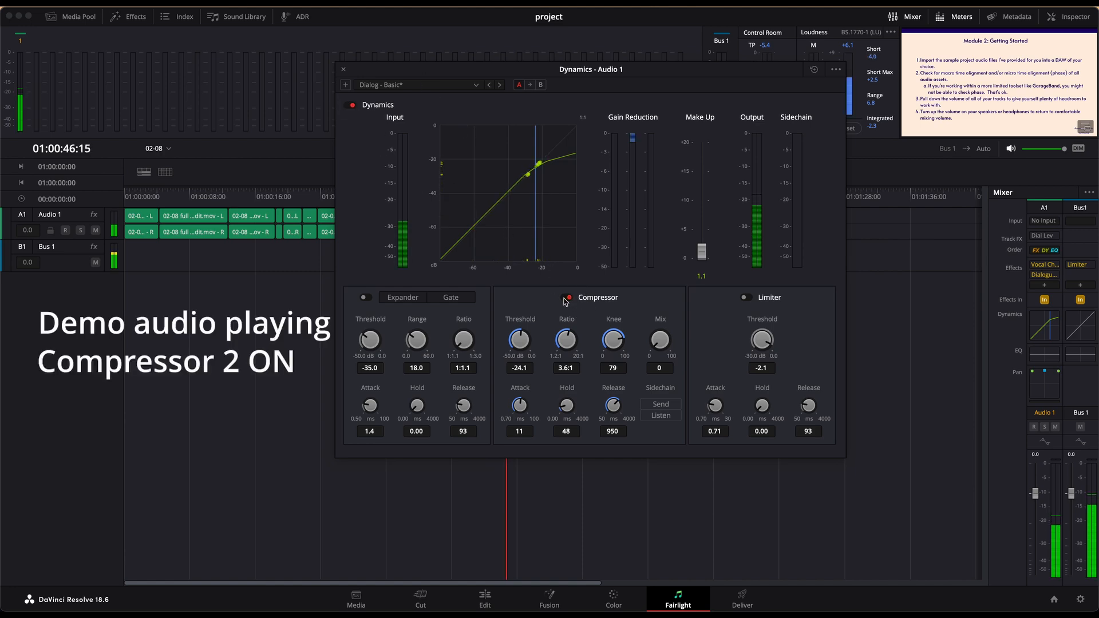
pyautogui.click(567, 298)
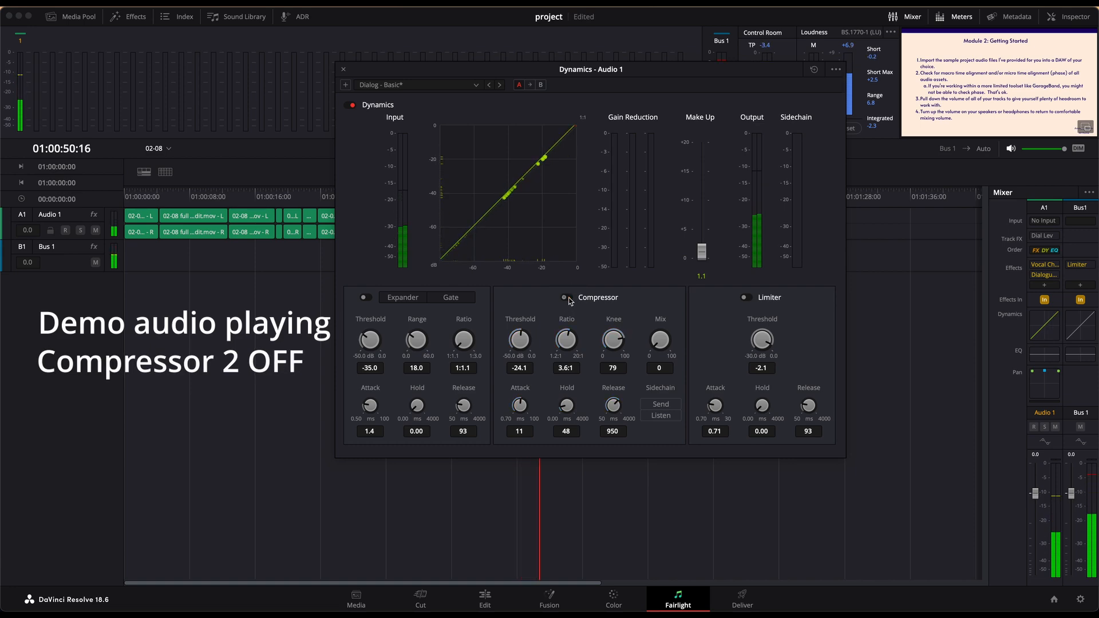
pyautogui.click(567, 298)
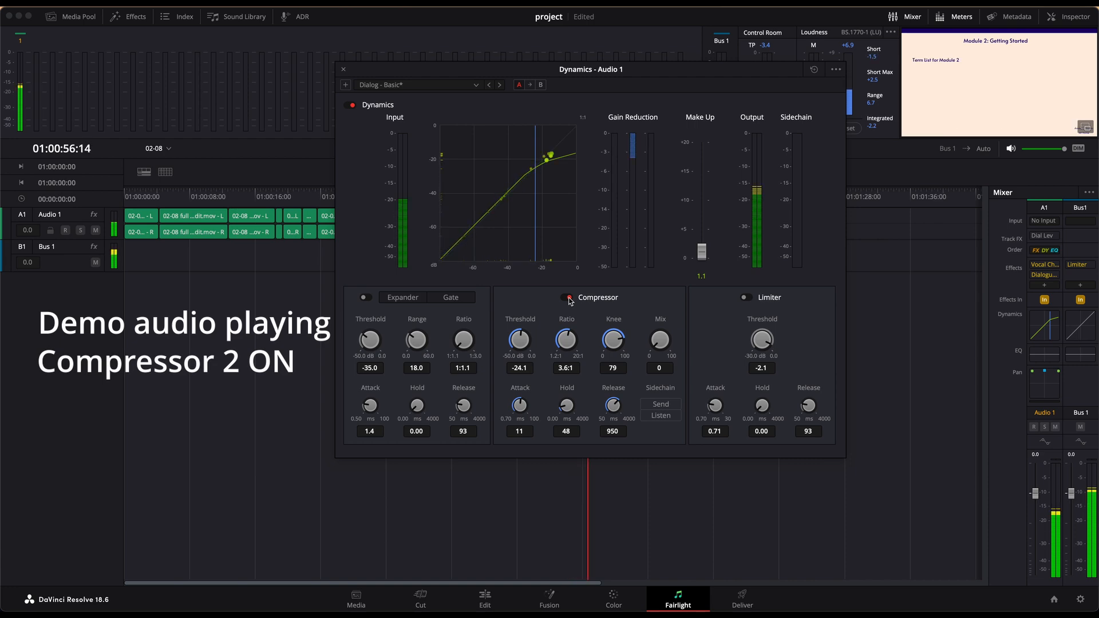
pyautogui.click(569, 298)
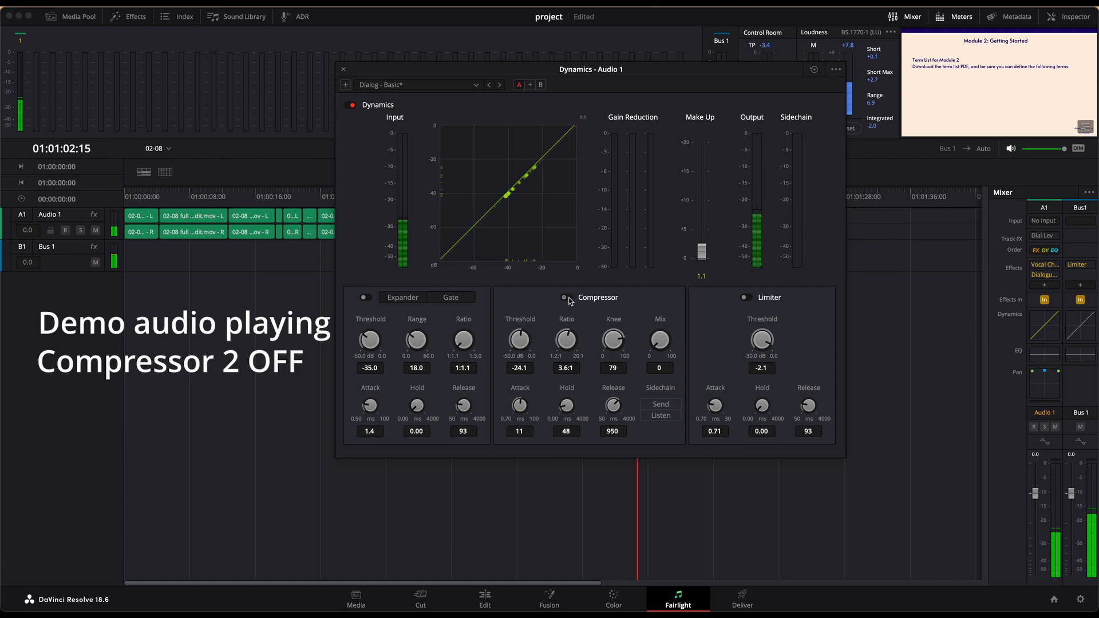
pyautogui.click(569, 297)
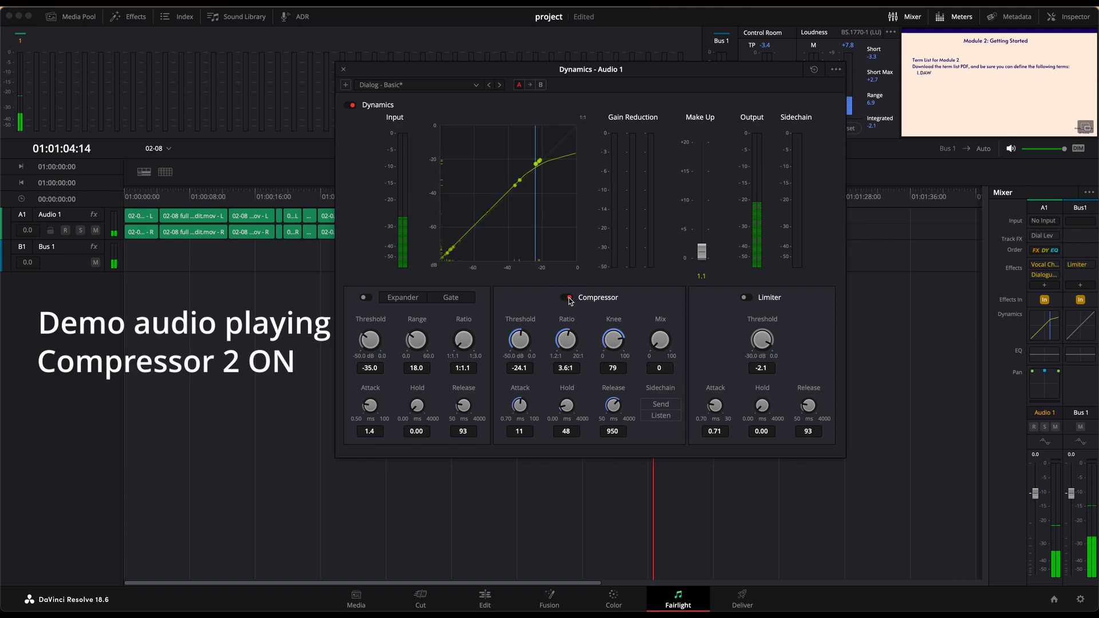
pyautogui.click(569, 298)
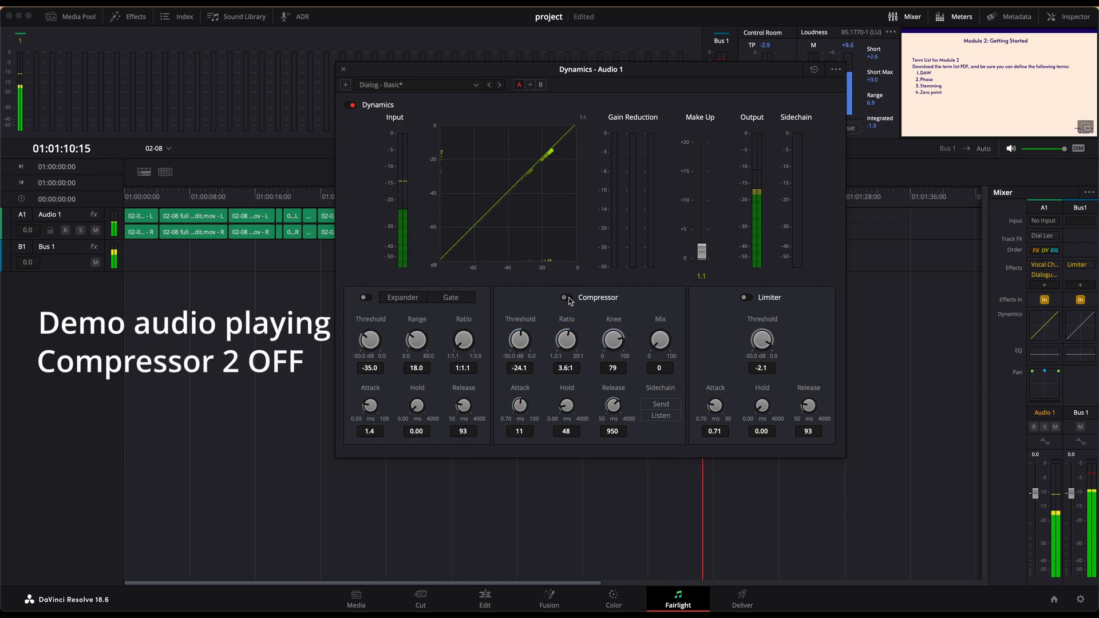
pyautogui.click(568, 298)
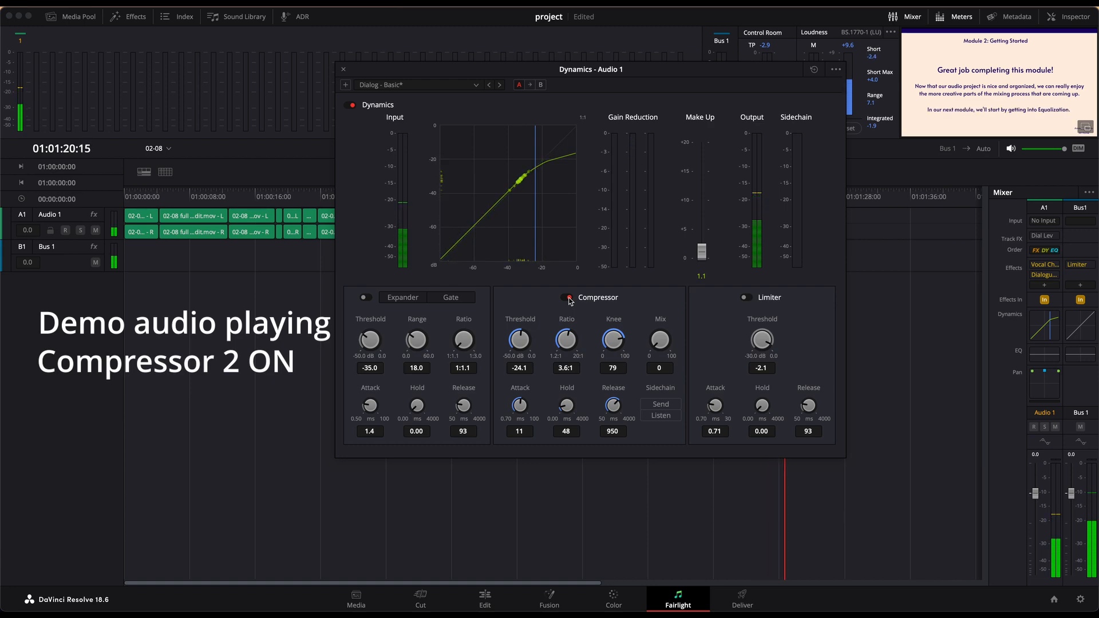
pyautogui.click(569, 298)
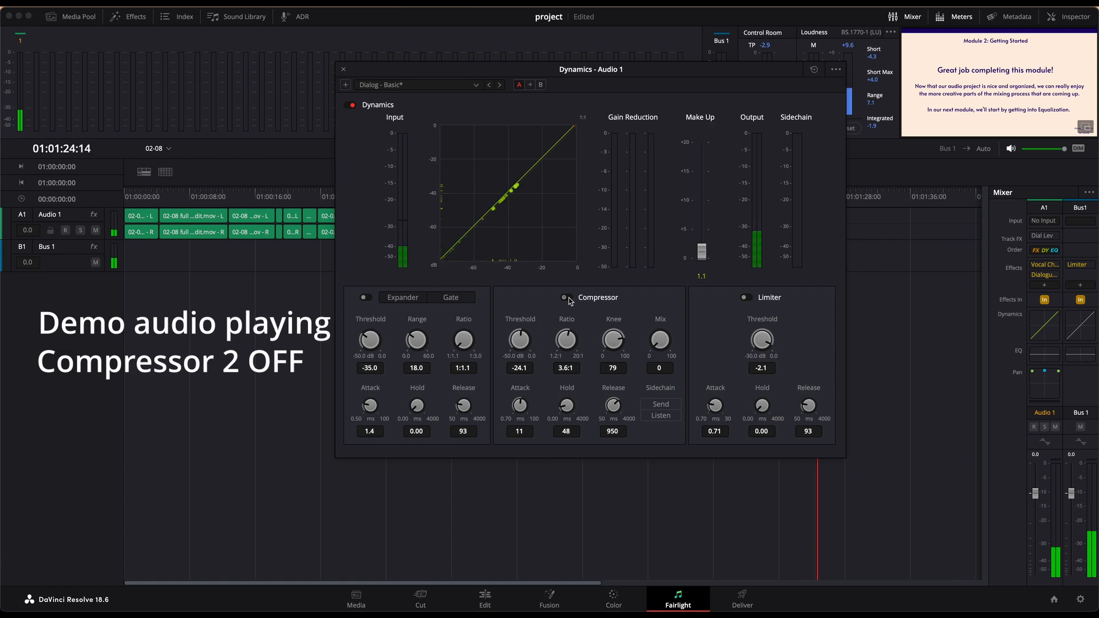
pyautogui.press('space')
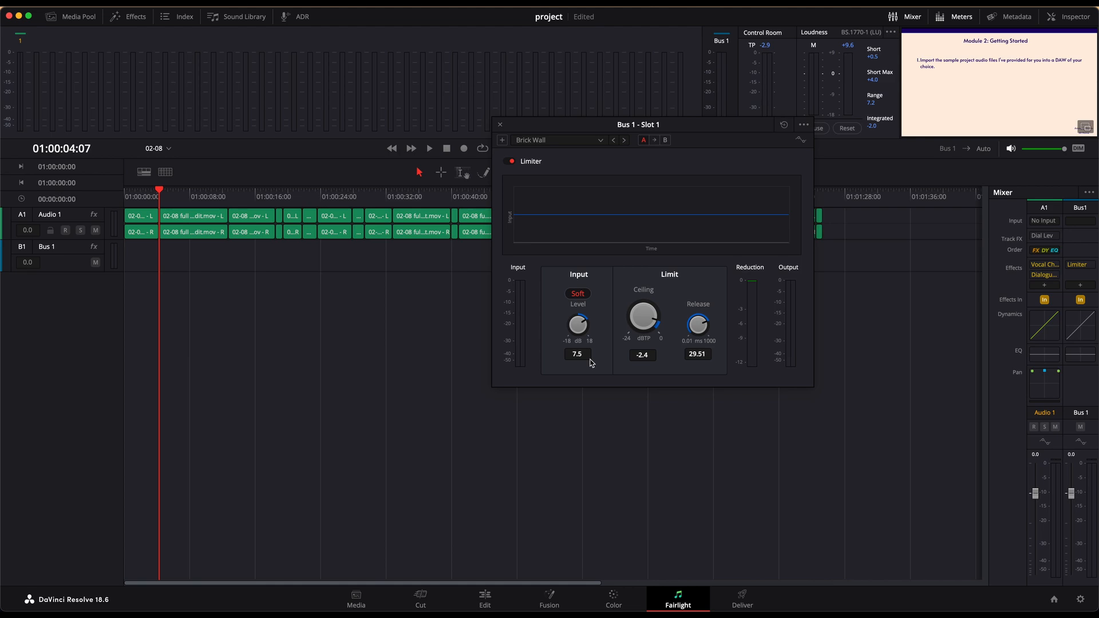
# - Play the demo audio and compare it with Bus 1's Limiter off and on, leaving the Limiter on
pyautogui.press('space')
pyautogui.click(508, 161)
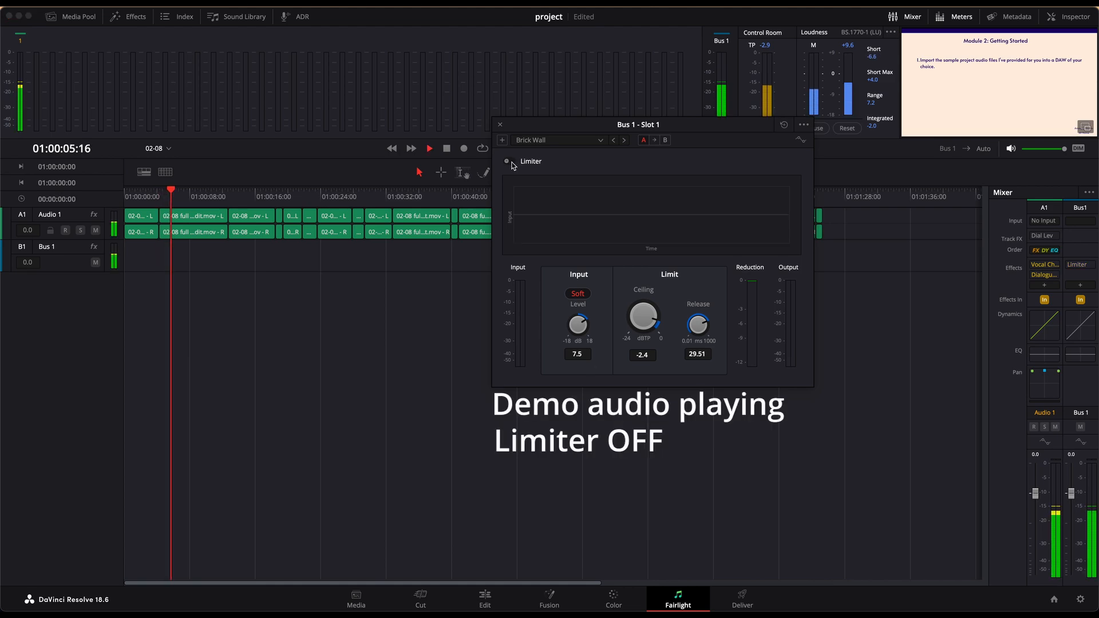
pyautogui.click(512, 162)
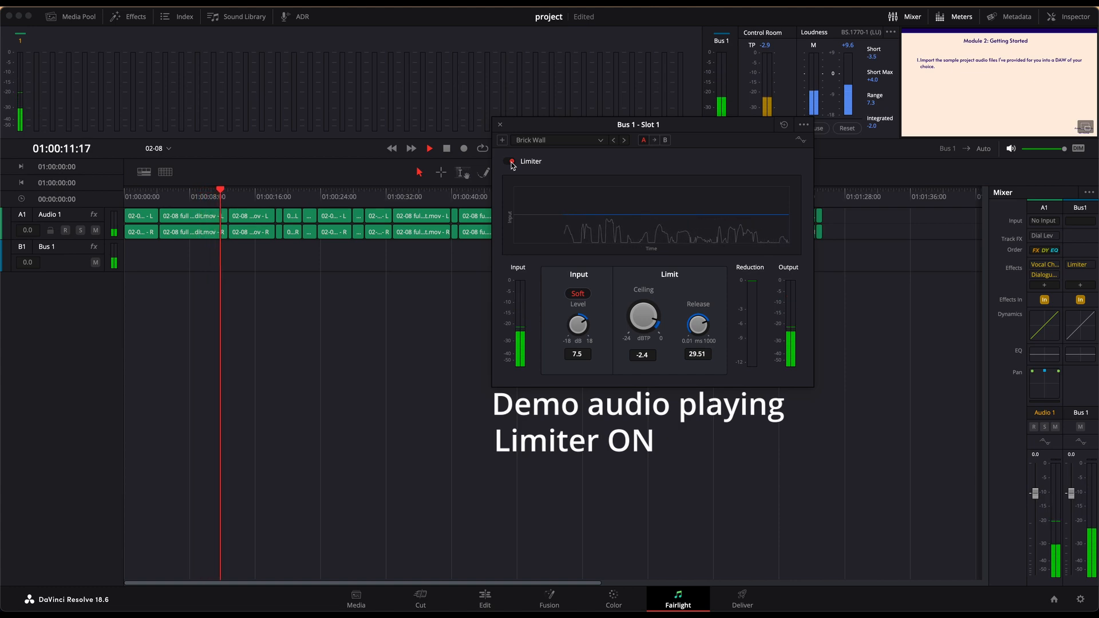
pyautogui.click(512, 162)
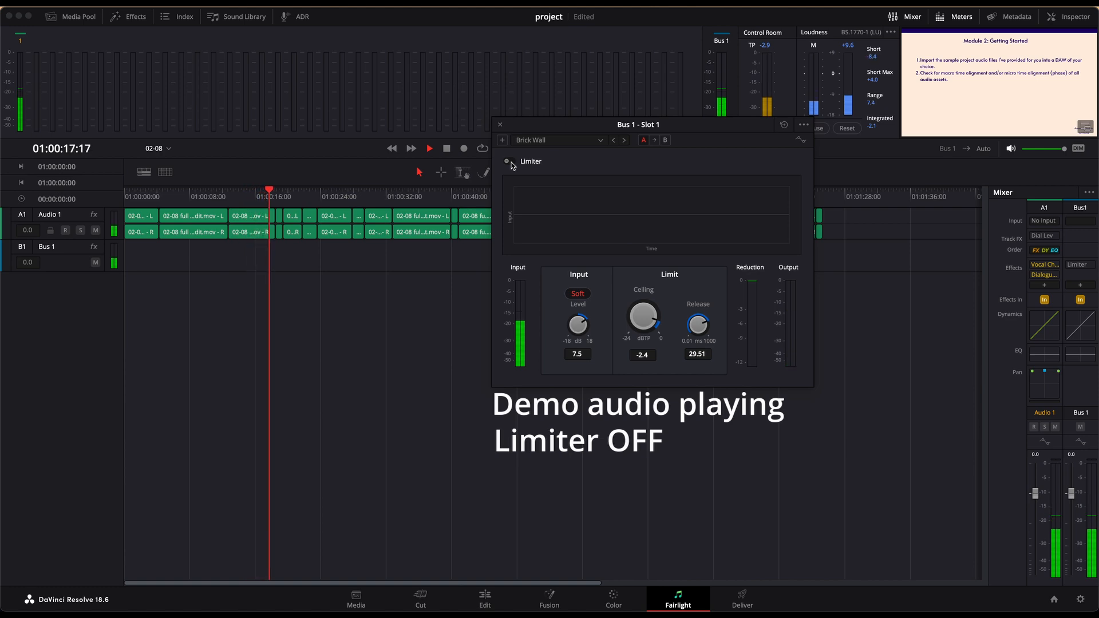
pyautogui.click(511, 162)
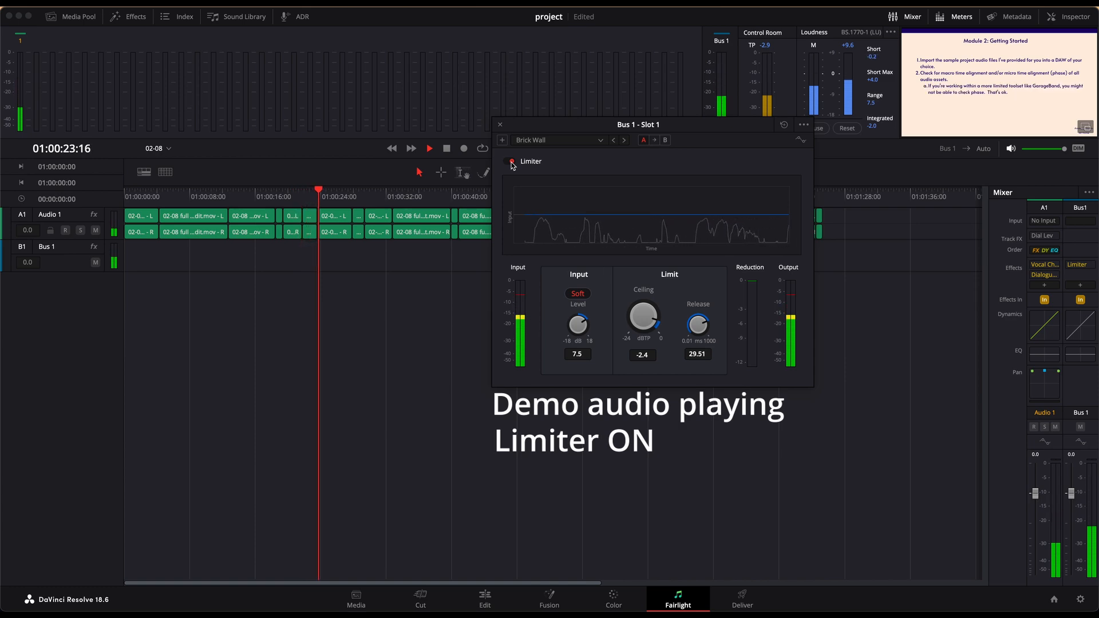
pyautogui.click(511, 162)
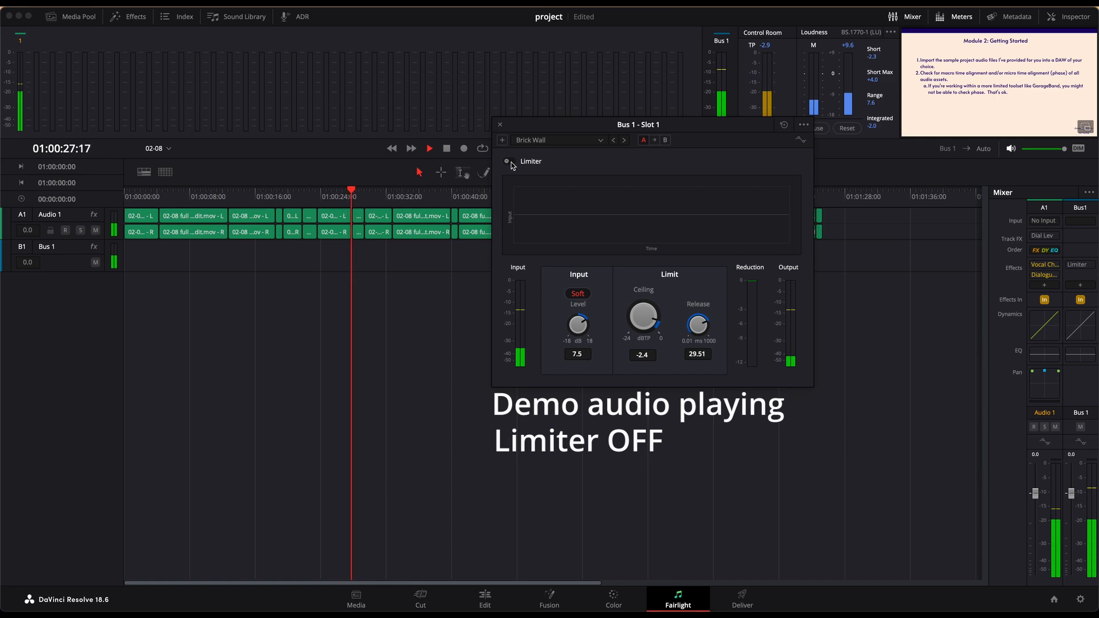
pyautogui.click(511, 163)
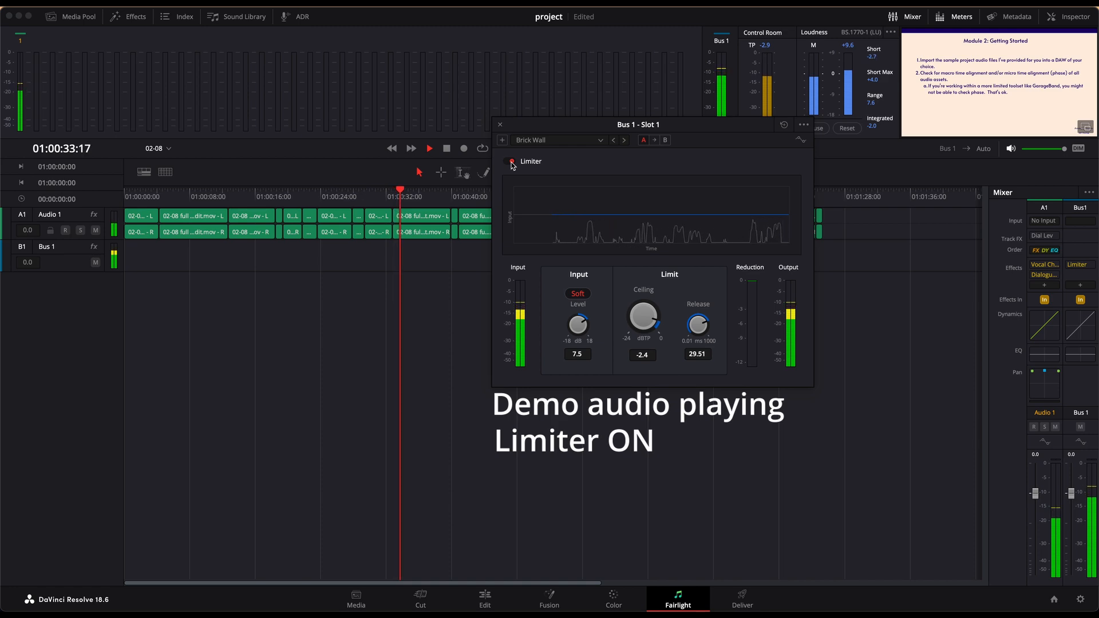
pyautogui.click(511, 162)
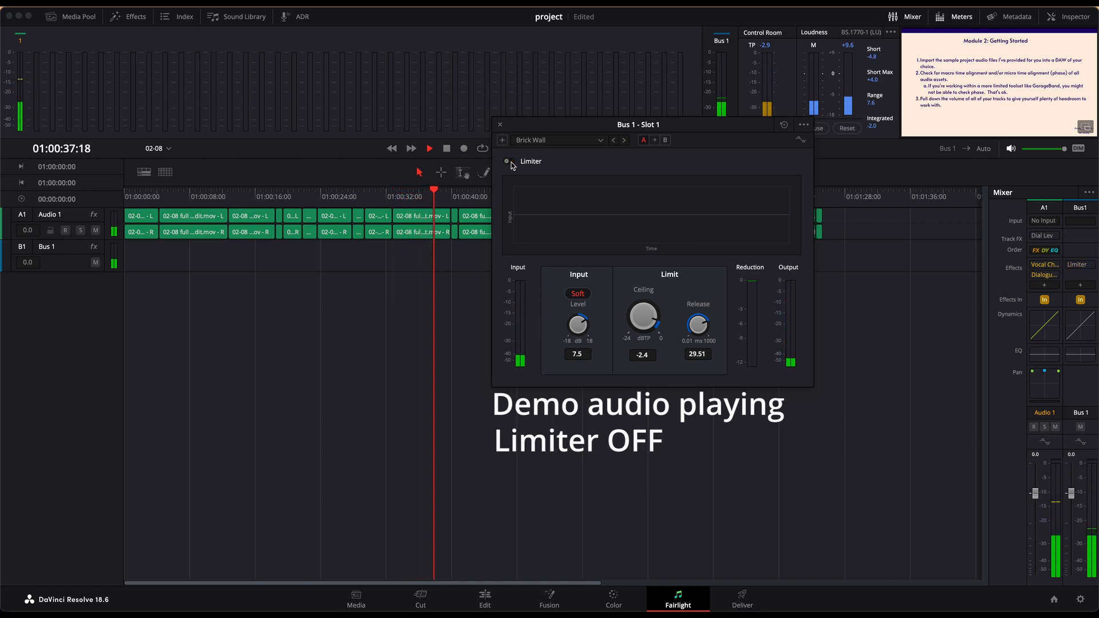
pyautogui.click(511, 162)
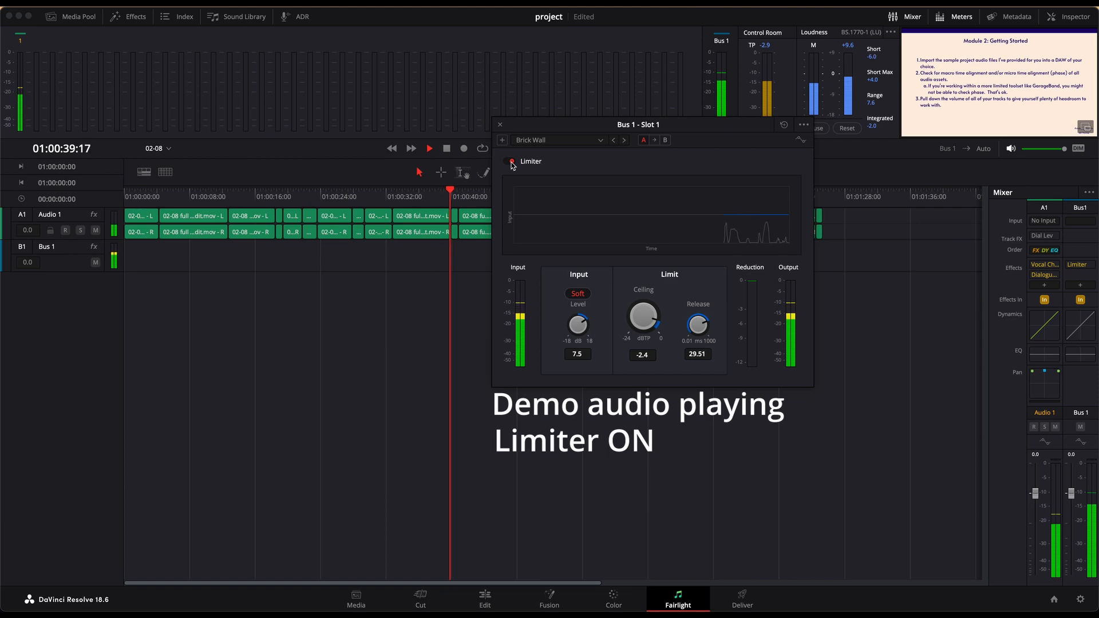